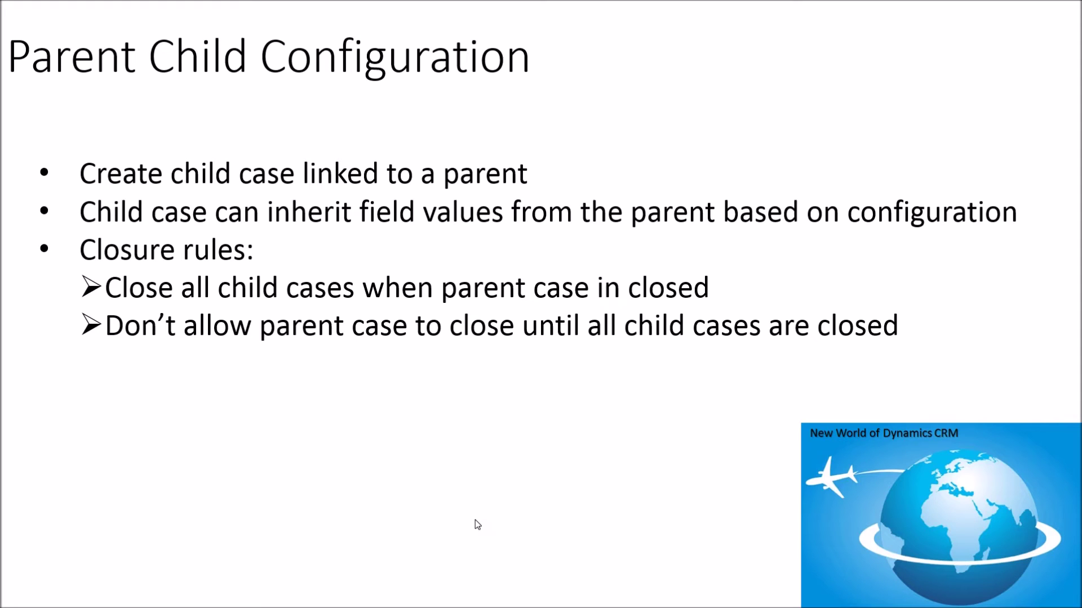
Step: Advance to the Demo slide, end the slide show, and switch to the Dynamics CRM Service Management page in Internet Explorer
{"action": "key", "text": "Right"}
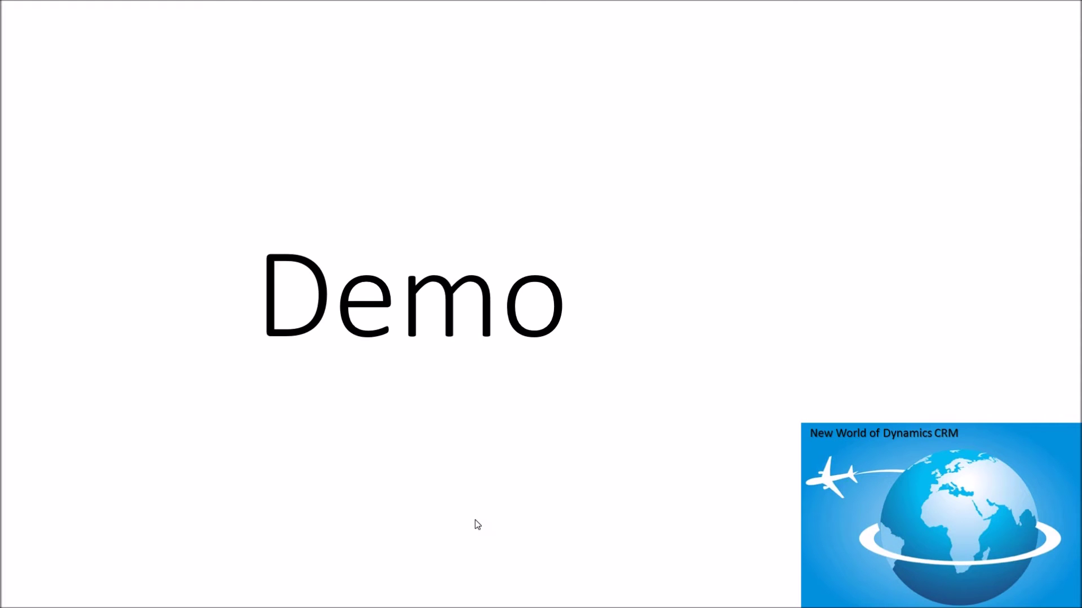
{"action": "key", "text": "Escape"}
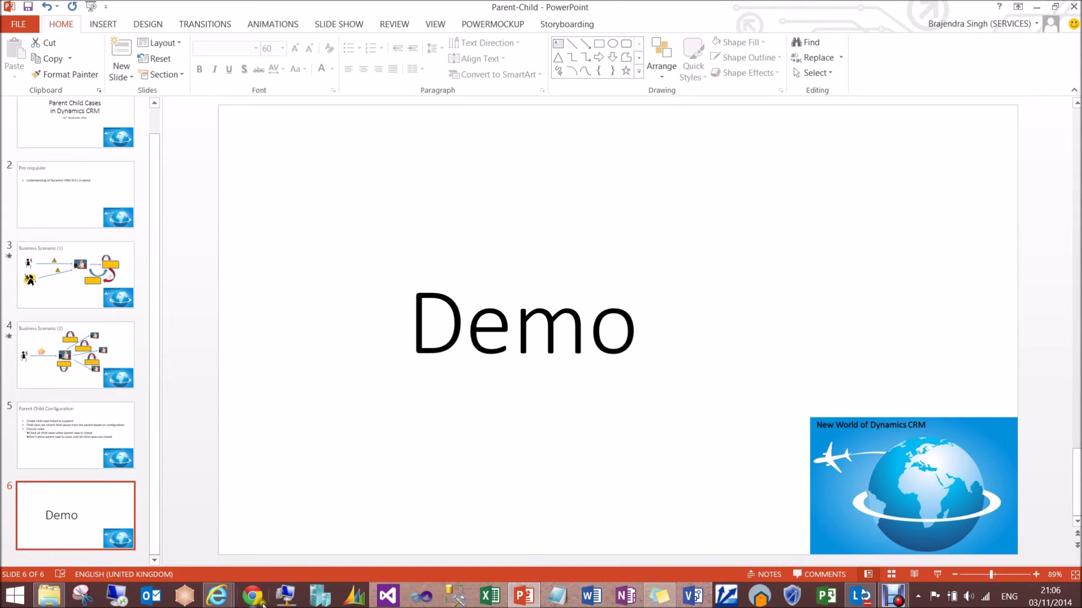
{"action": "mouse_move", "coordinate": [218, 596]}
{"action": "left_click", "coordinate": [287, 547]}
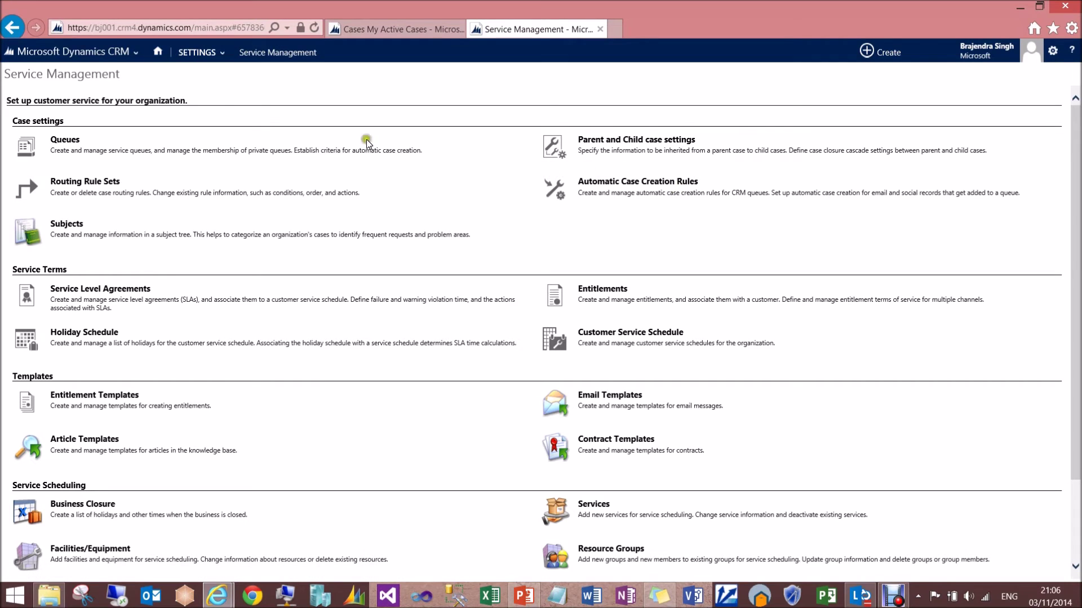
Step: In the Parent and Child case settings, add Description and Subject to the attributes that child cases inherit from the parent
{"action": "left_click", "coordinate": [196, 52]}
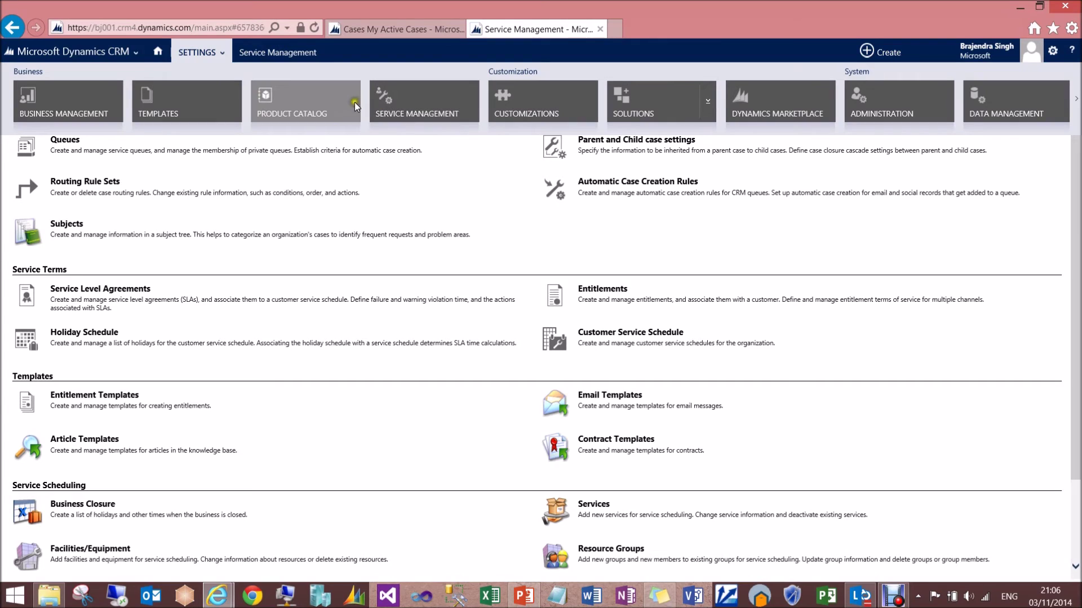
{"action": "left_click", "coordinate": [292, 54]}
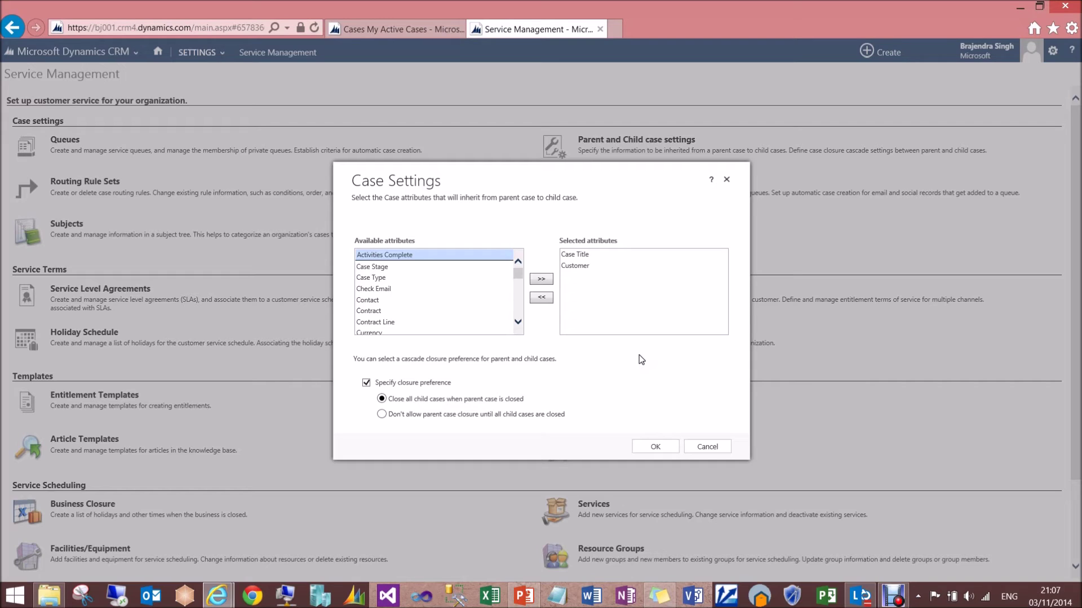
{"action": "left_click", "coordinate": [495, 345]}
{"action": "scroll", "coordinate": [428, 325], "scroll_direction": "down", "scroll_amount": 2}
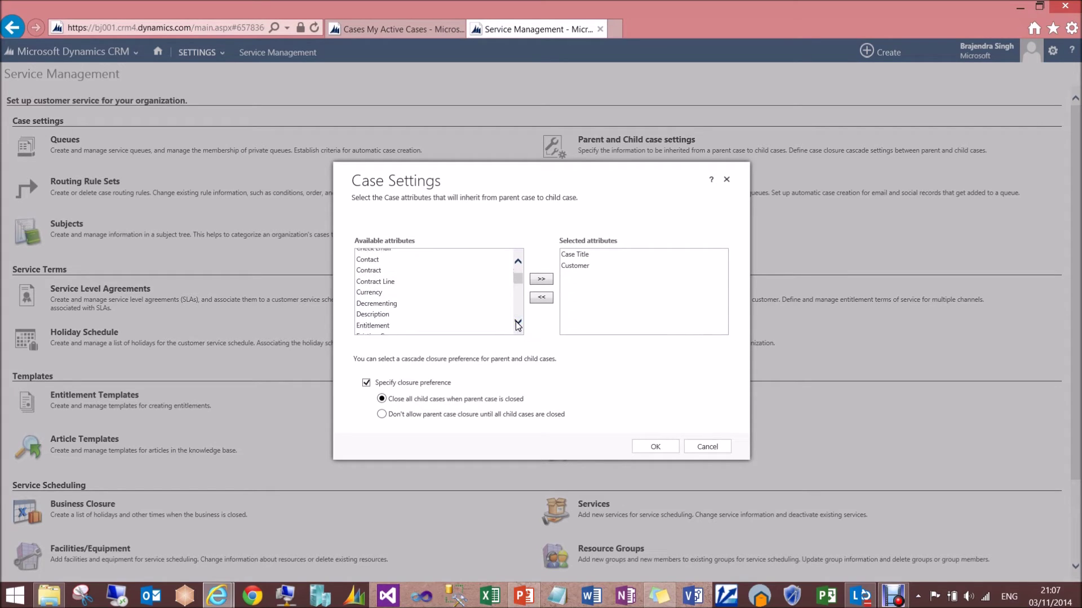
{"action": "left_click", "coordinate": [380, 312]}
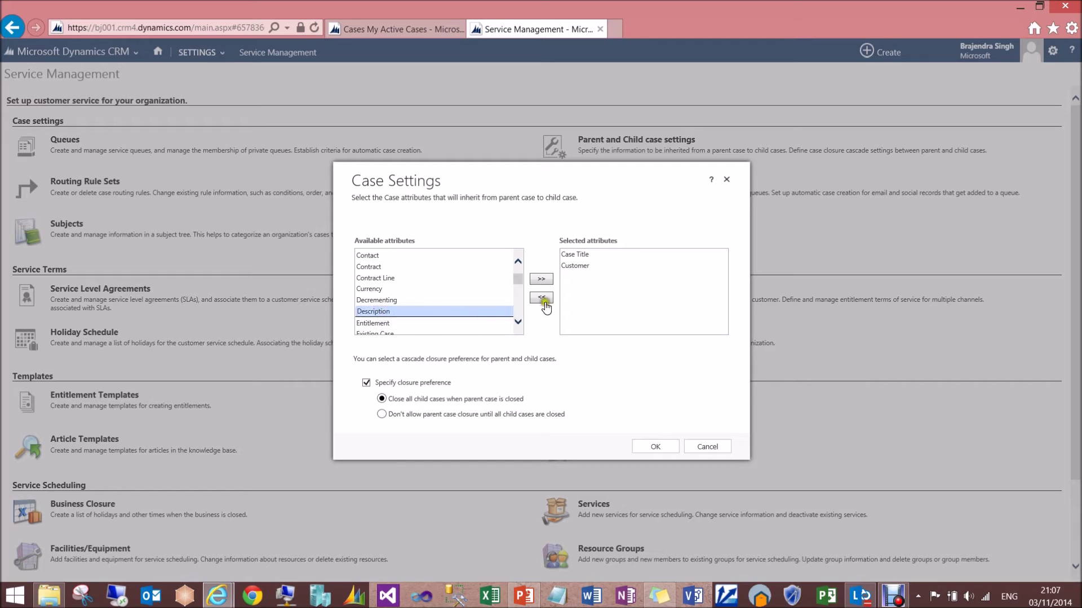
{"action": "left_click", "coordinate": [540, 280]}
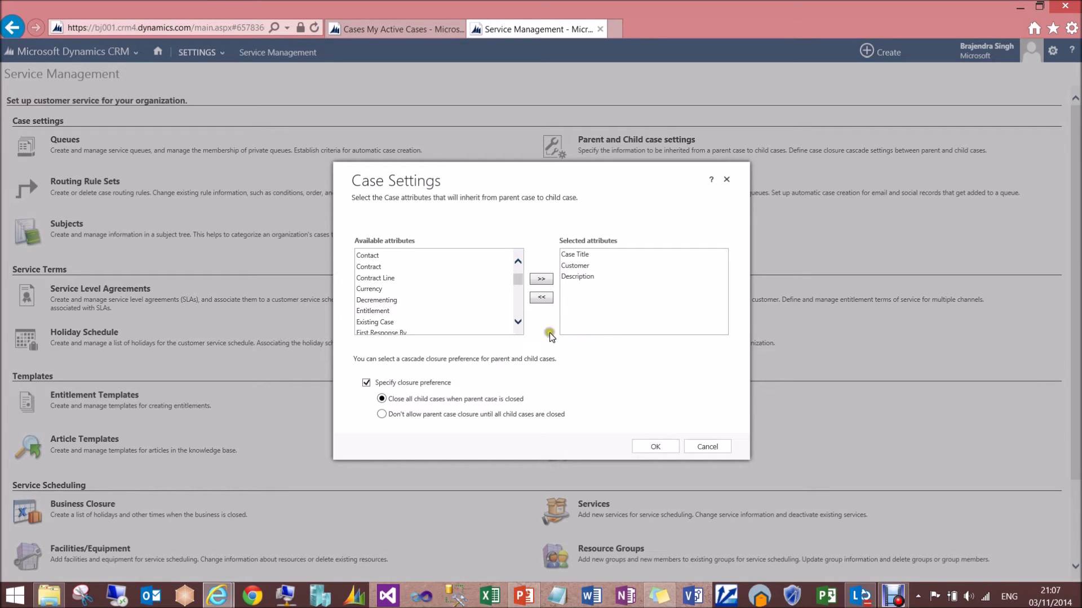
{"action": "left_click_drag", "start_coordinate": [517, 285], "coordinate": [517, 318]}
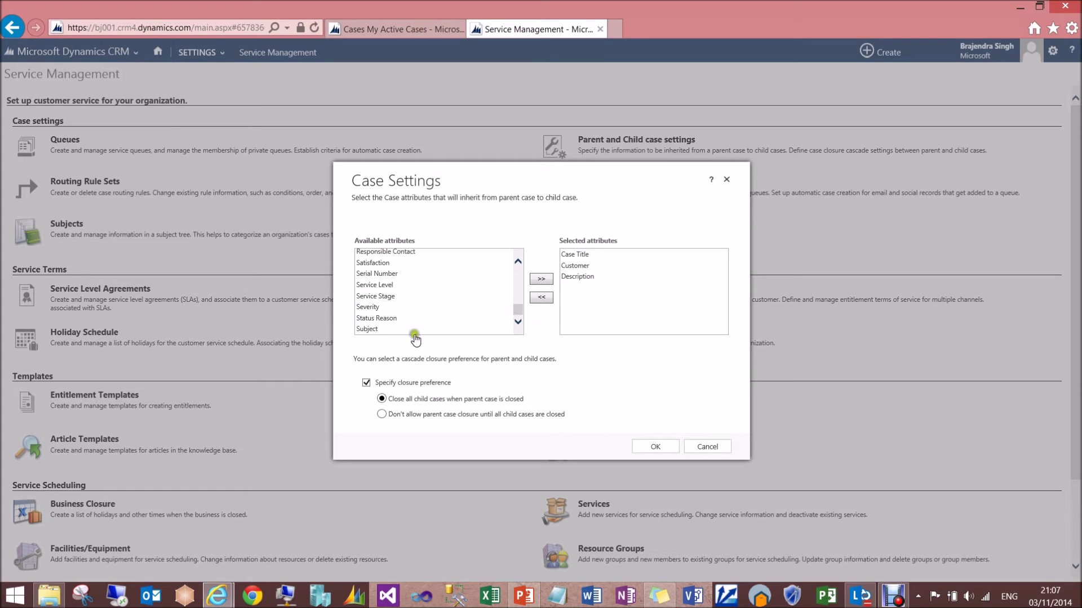
{"action": "left_click", "coordinate": [380, 330]}
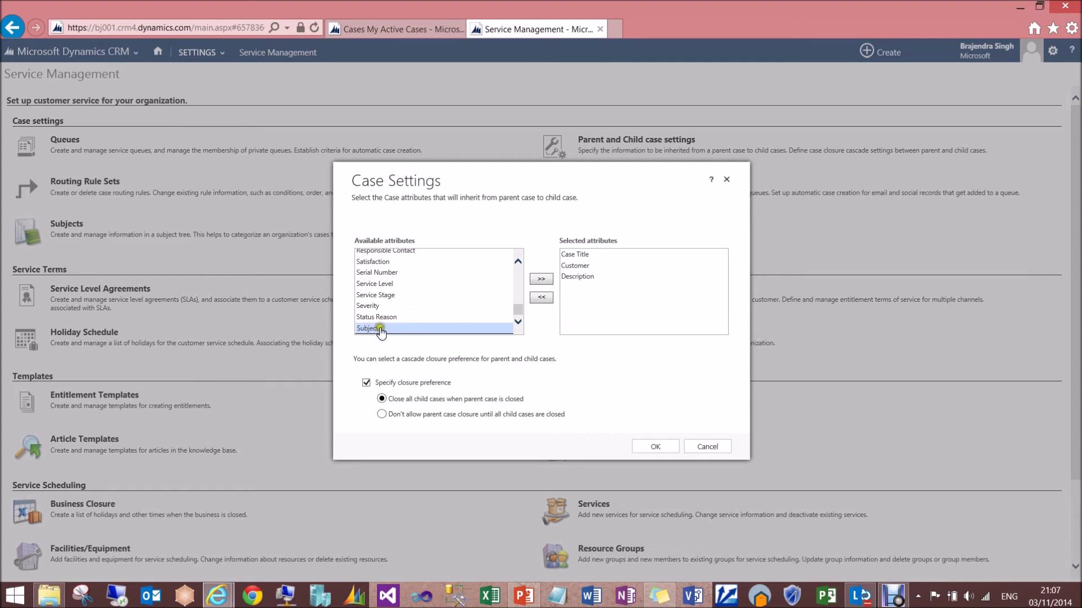
{"action": "left_click", "coordinate": [541, 279]}
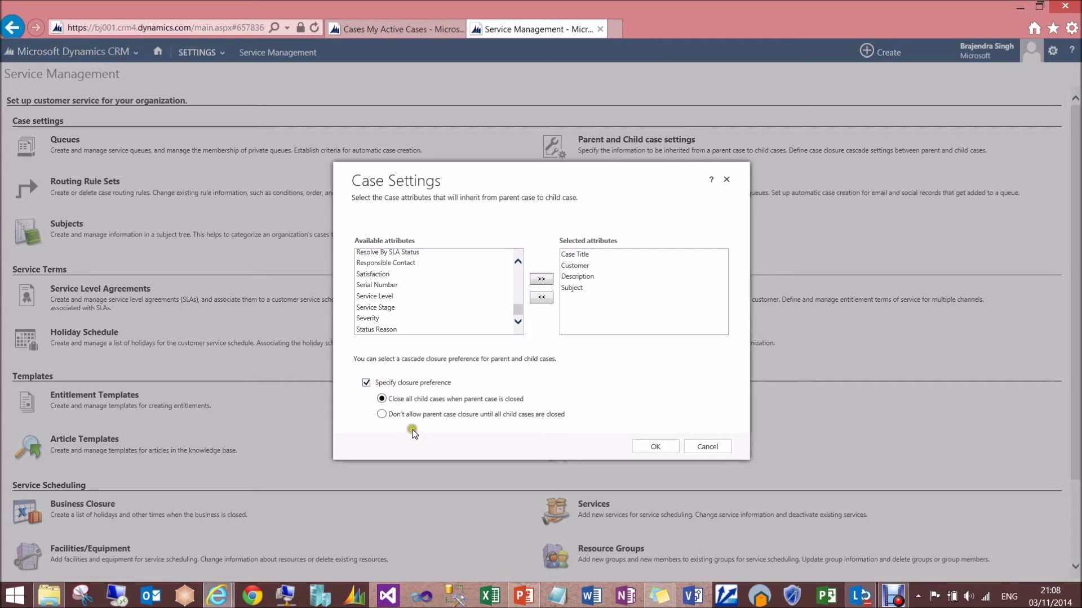
Step: Specify the closure preference that closes all child cases when the parent case is closed, and confirm the case settings
{"action": "left_click", "coordinate": [366, 384]}
{"action": "left_click", "coordinate": [416, 386]}
{"action": "left_click", "coordinate": [651, 451]}
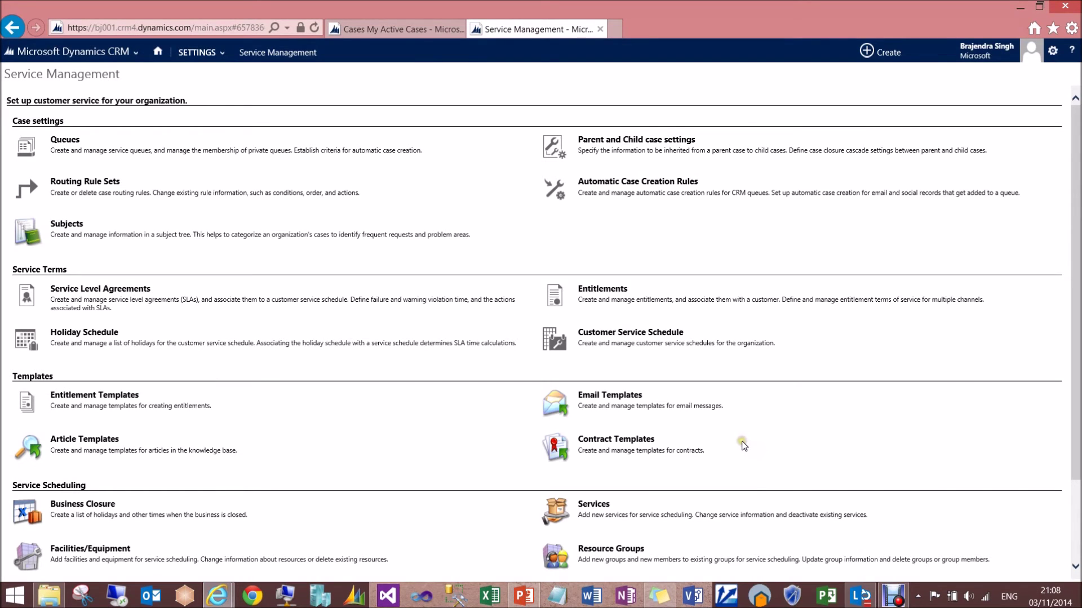
Step: Create a new case from the My Active Cases list with Adventure Works (sample) as the customer
{"action": "left_click", "coordinate": [397, 28]}
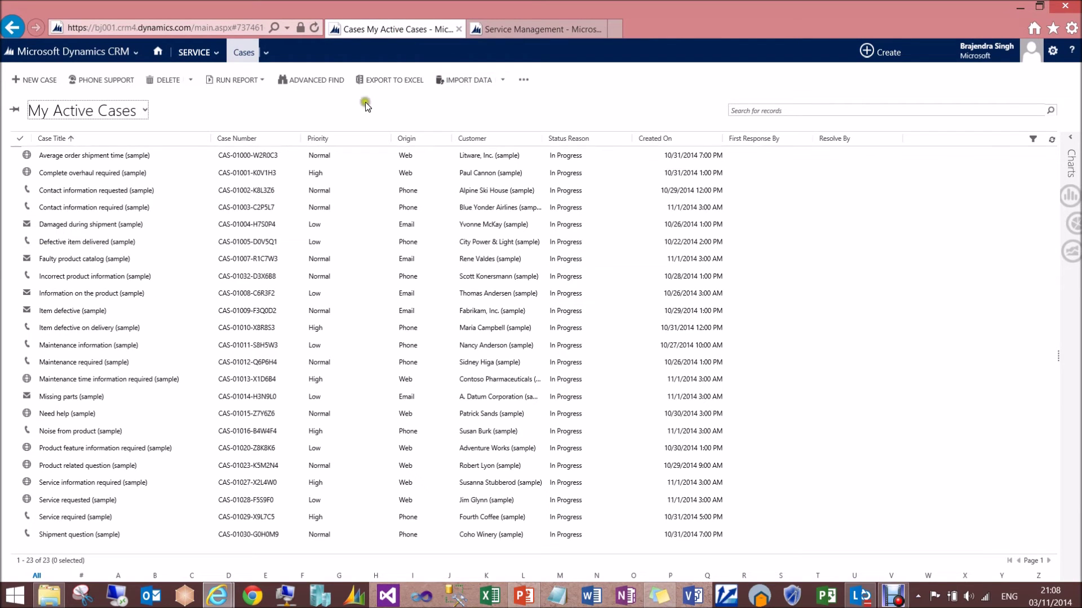
{"action": "left_click", "coordinate": [30, 80]}
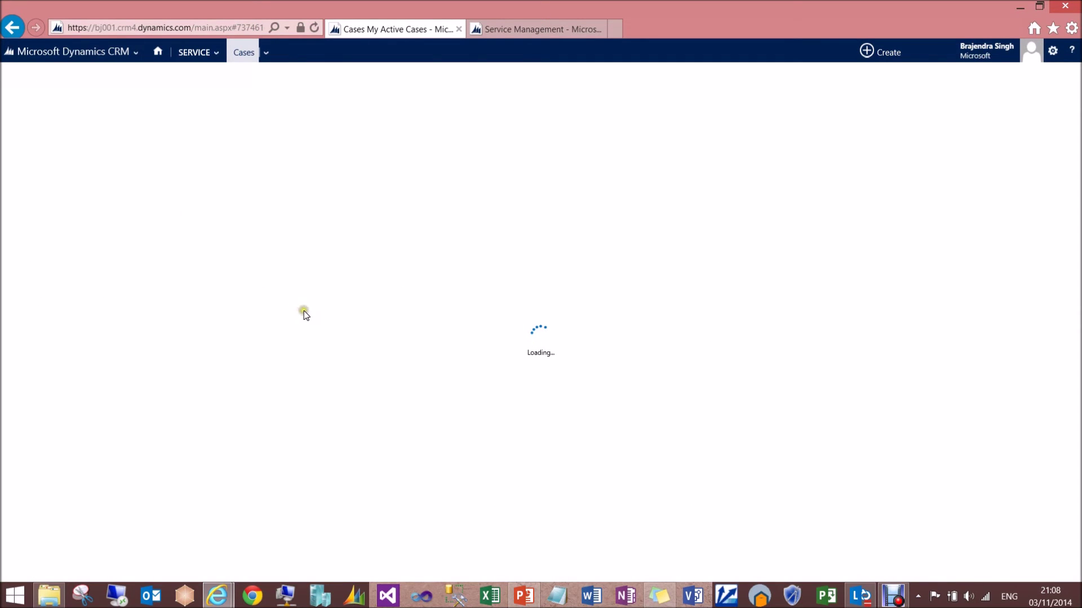
{"action": "left_click", "coordinate": [196, 274]}
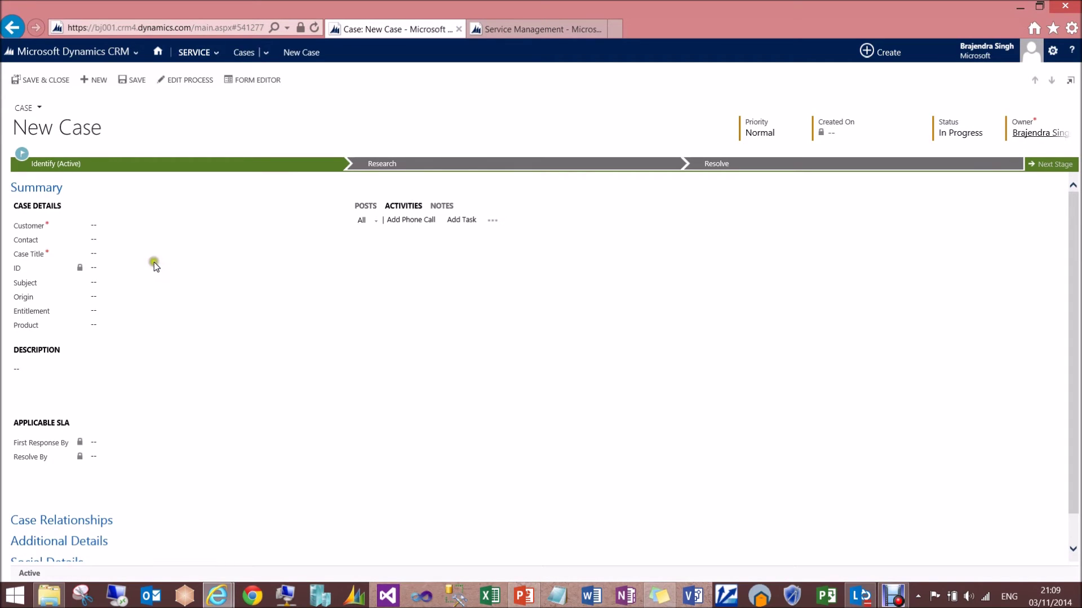
{"action": "left_click", "coordinate": [125, 231]}
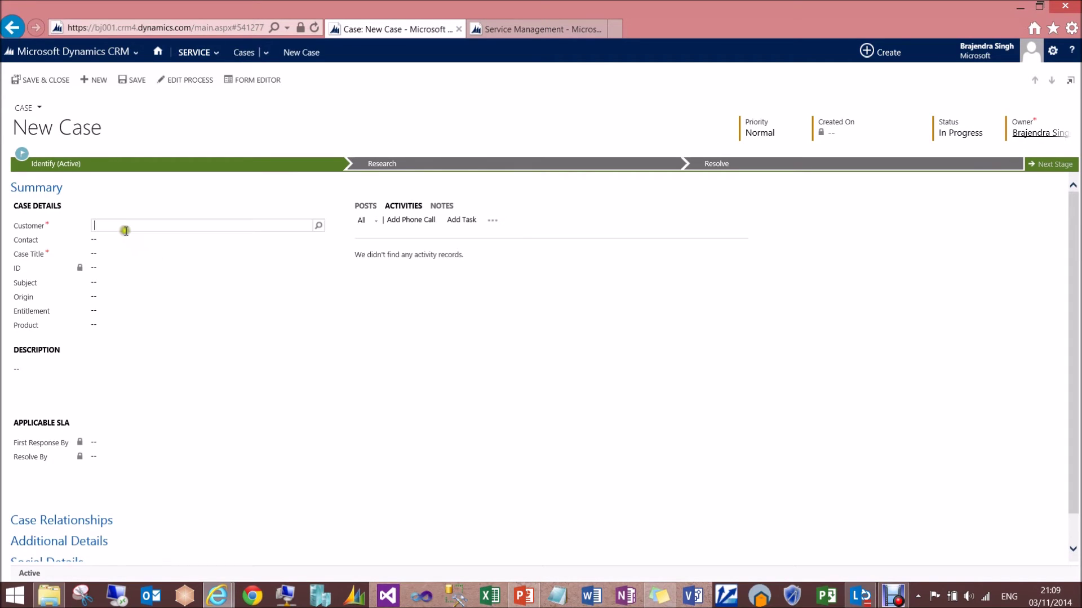
{"action": "left_click", "coordinate": [318, 226]}
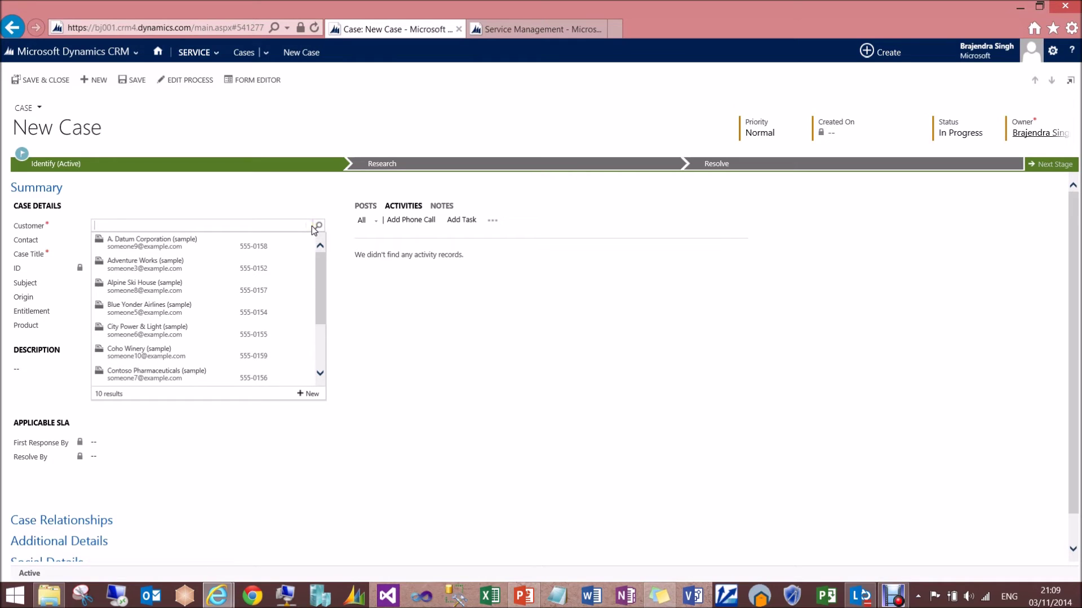
{"action": "left_click", "coordinate": [148, 264]}
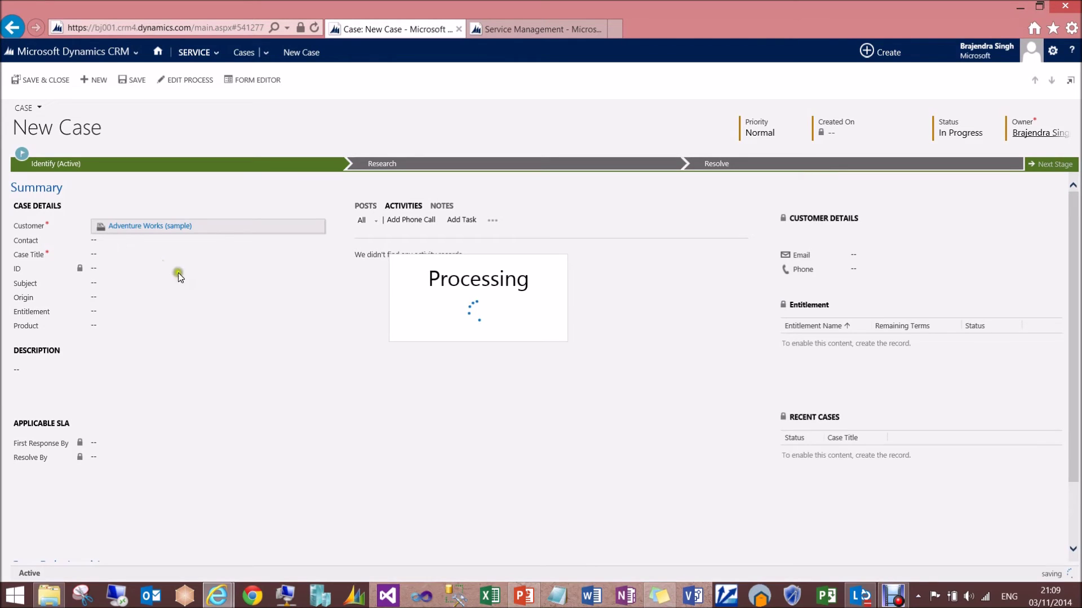
Step: Title the case "No Electricity (Parent)" and set its subject to No Electricity under Service
{"action": "left_click", "coordinate": [125, 256]}
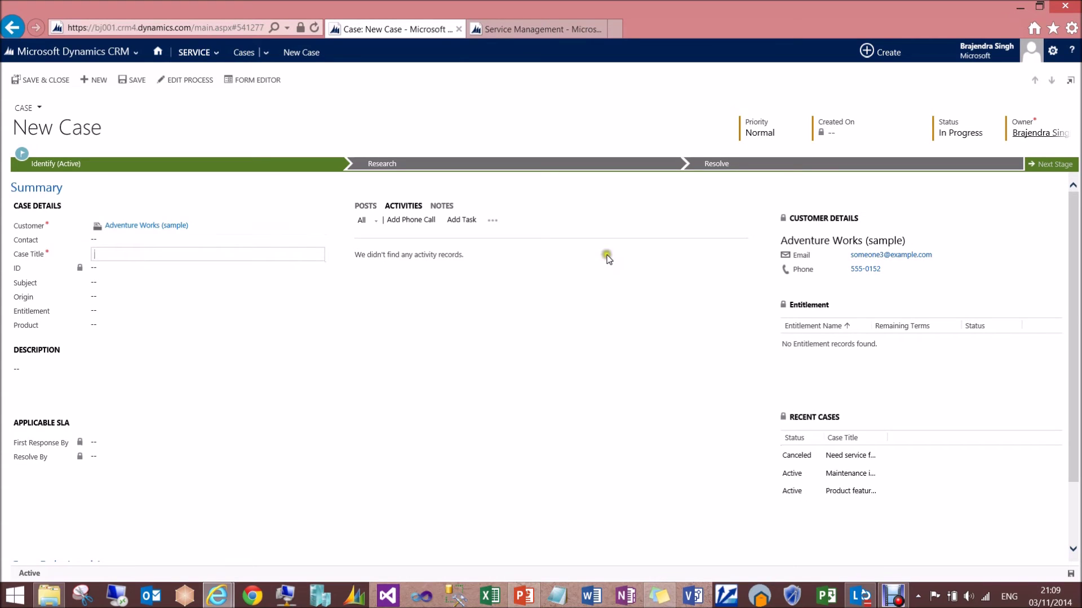
{"action": "type", "text": "No Electricity (Parent"}
{"action": "left_click", "coordinate": [424, 432]}
{"action": "left_click", "coordinate": [119, 284]}
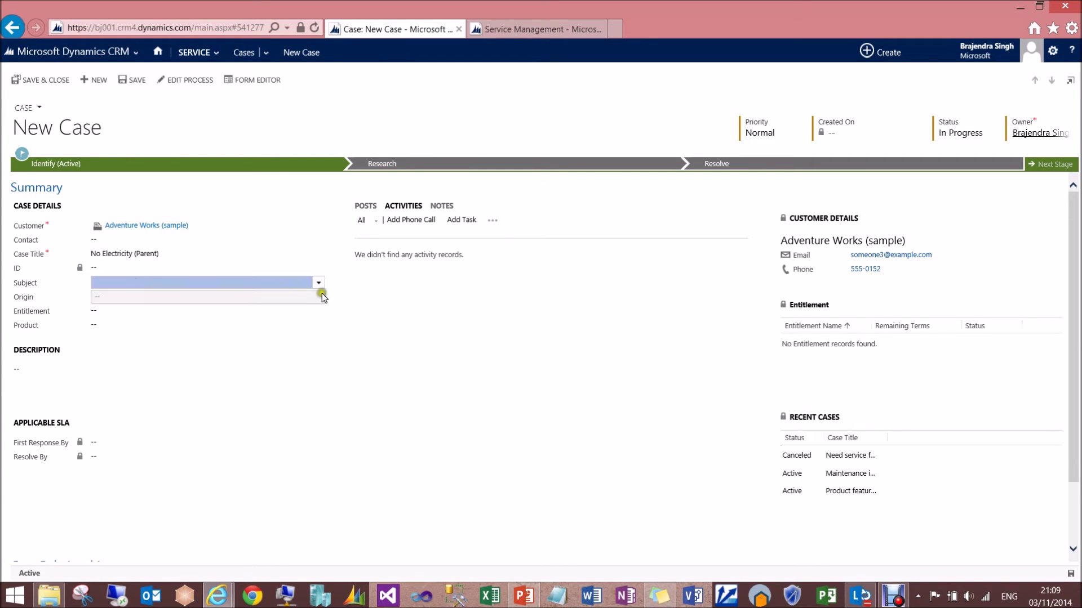
{"action": "left_click", "coordinate": [320, 283]}
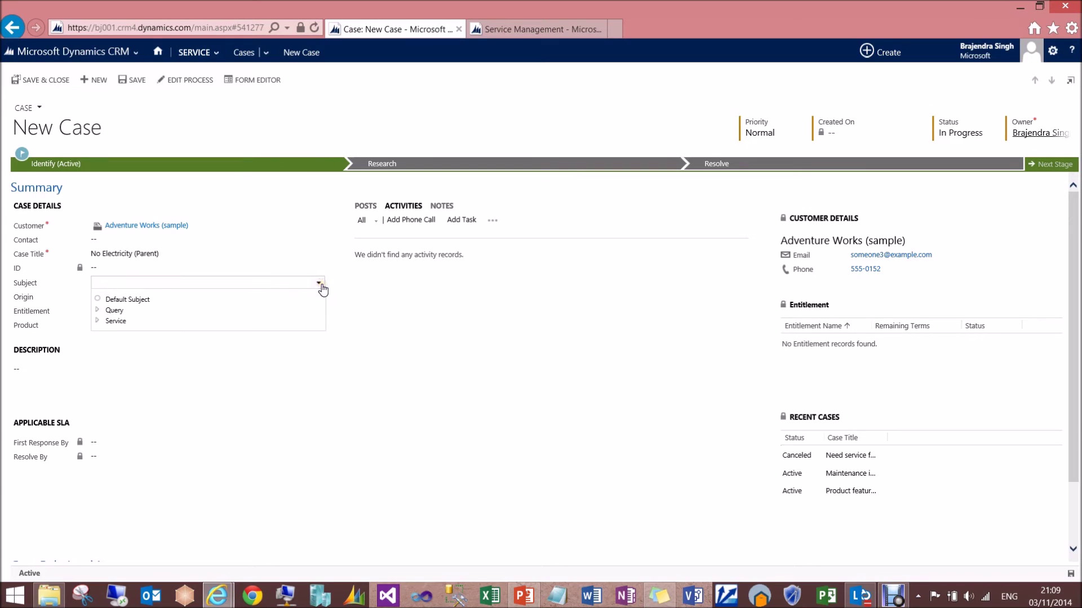
{"action": "left_click", "coordinate": [97, 321]}
{"action": "left_click", "coordinate": [135, 353]}
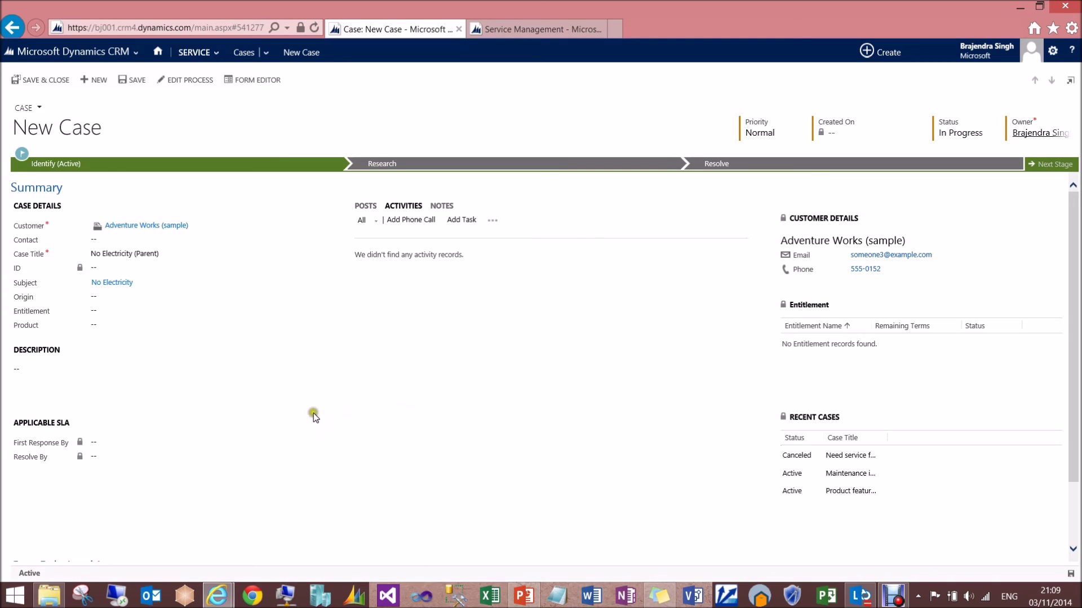
Step: Enter the case description "there is no electricity in reading area." and save and close the case
{"action": "left_click", "coordinate": [66, 374]}
{"action": "type", "text": "ther"}
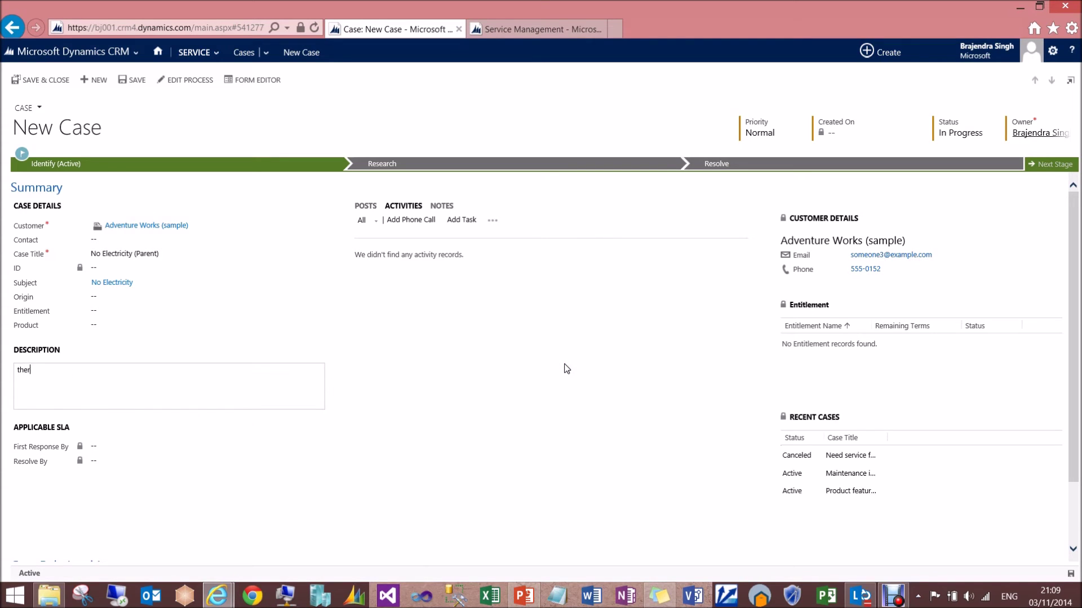
{"action": "type", "text": "e is ni"}
{"action": "key", "text": "BackSpace"}
{"action": "type", "text": "o electr"}
{"action": "type", "text": "icity I "}
{"action": "type", "text": "n realisti"}
{"action": "key", "text": "BackSpace"}
{"action": "key", "text": "BackSpace"}
{"action": "key", "text": "BackSpace"}
{"action": "key", "text": "BackSpace"}
{"action": "key", "text": "BackSpace"}
{"action": "type", "text": "ding area."}
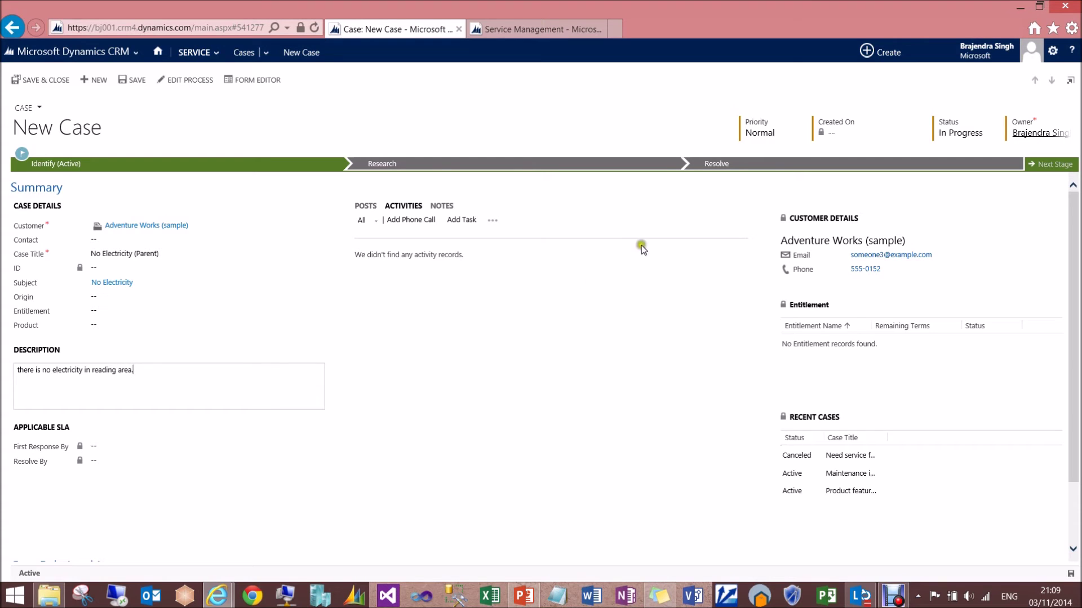
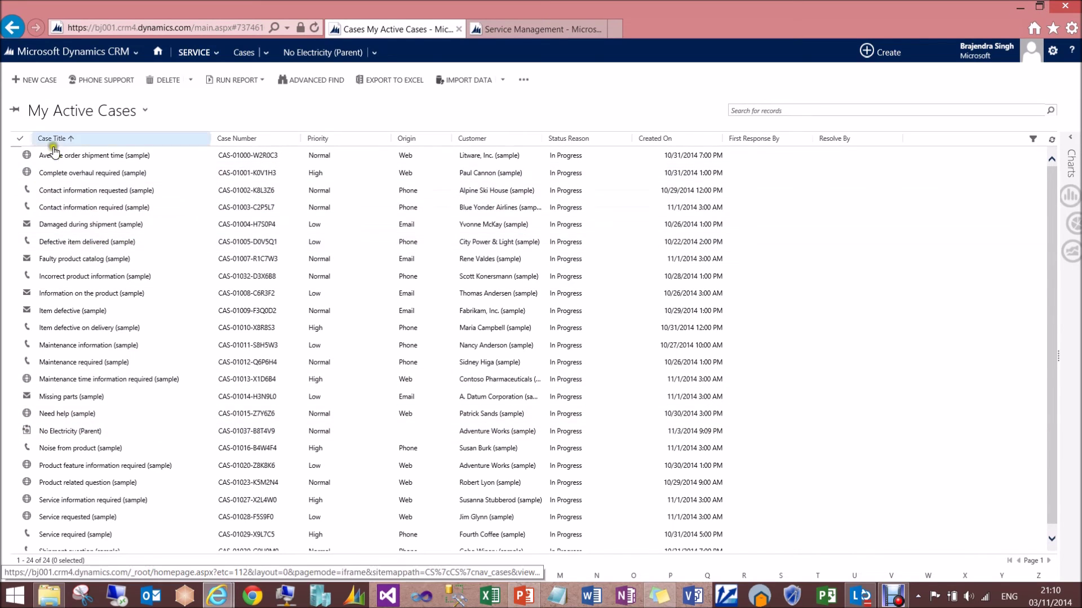
Step: Create another new case for the customer Coho Winery (sample) with the title "No Electricity (Child)"
{"action": "left_click", "coordinate": [39, 79]}
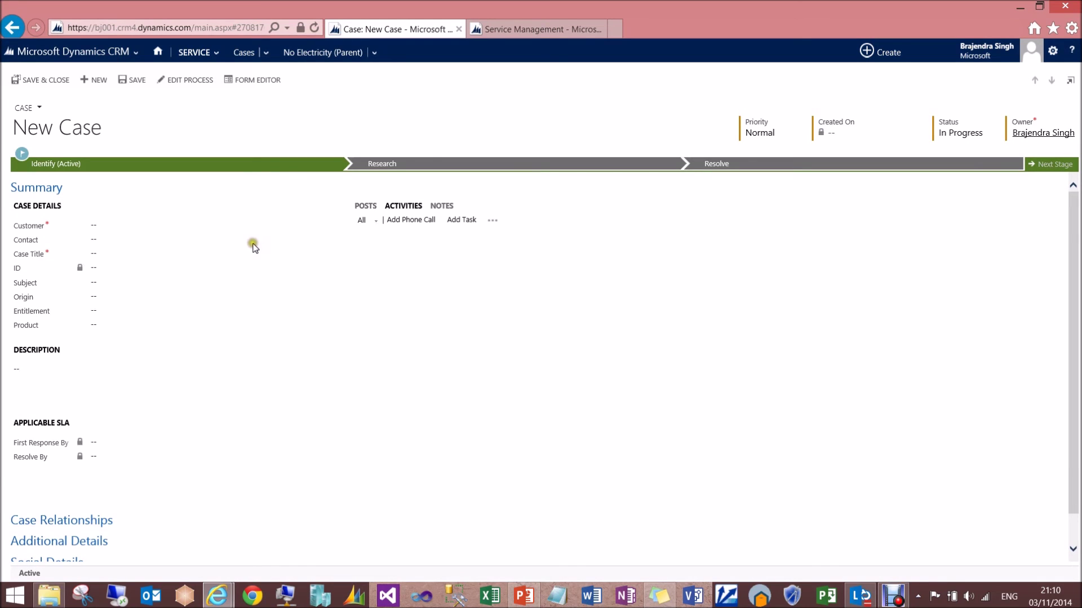
{"action": "left_click", "coordinate": [316, 226]}
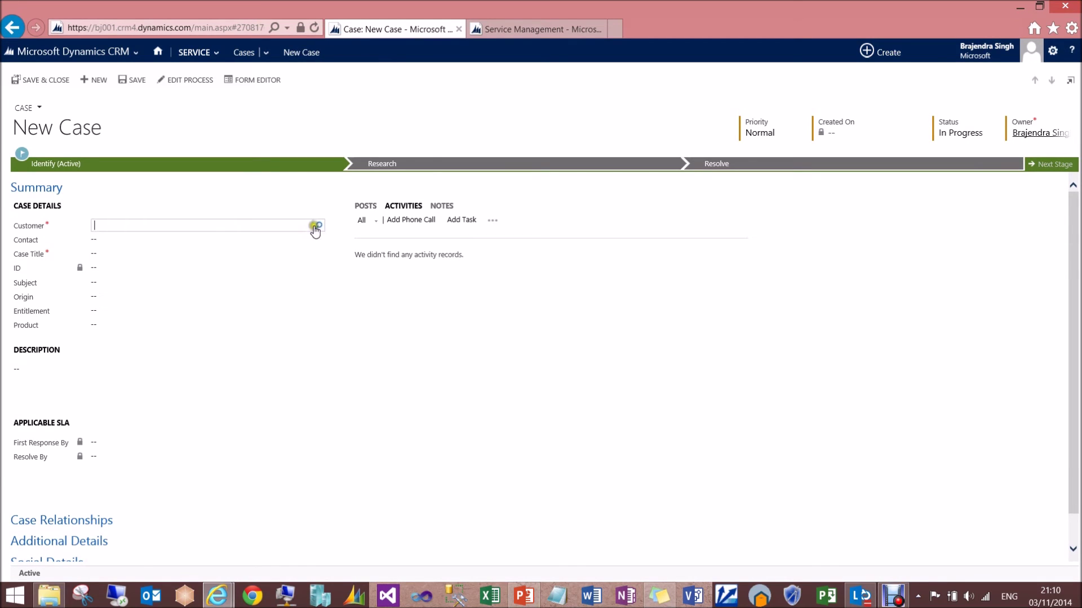
{"action": "left_click", "coordinate": [317, 227]}
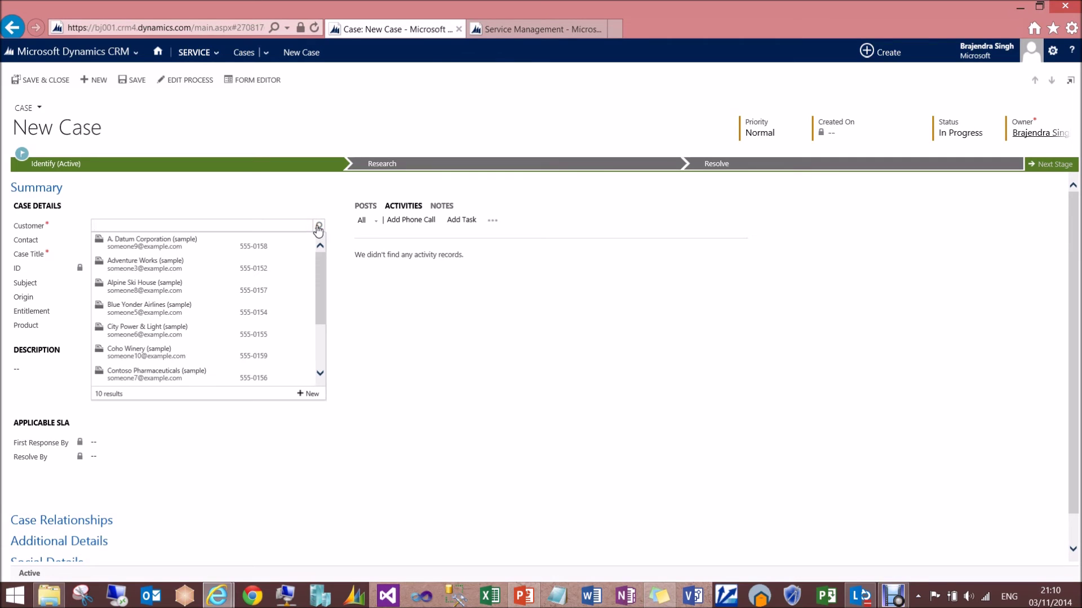
{"action": "left_click", "coordinate": [126, 352]}
{"action": "left_click", "coordinate": [110, 254]}
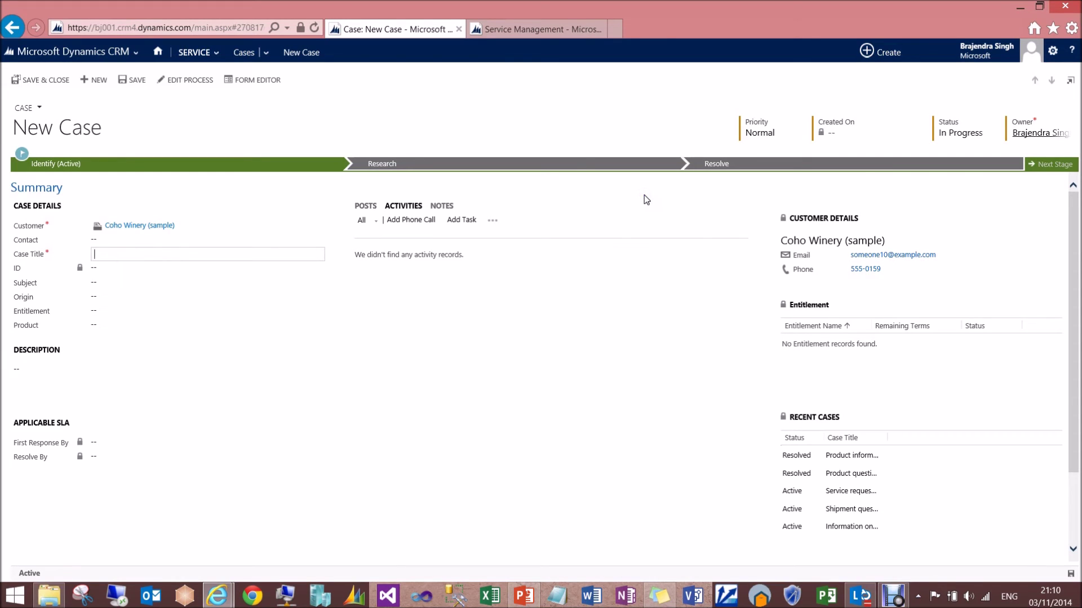
{"action": "type", "text": "No Electricity (Child"}
{"action": "left_click", "coordinate": [603, 387]}
Step: In the additional details, set the parent case to the Adventure Works "No Electricity (Parent)" case, and save and close the child case
{"action": "scroll", "coordinate": [511, 400], "scroll_direction": "down", "scroll_amount": 3}
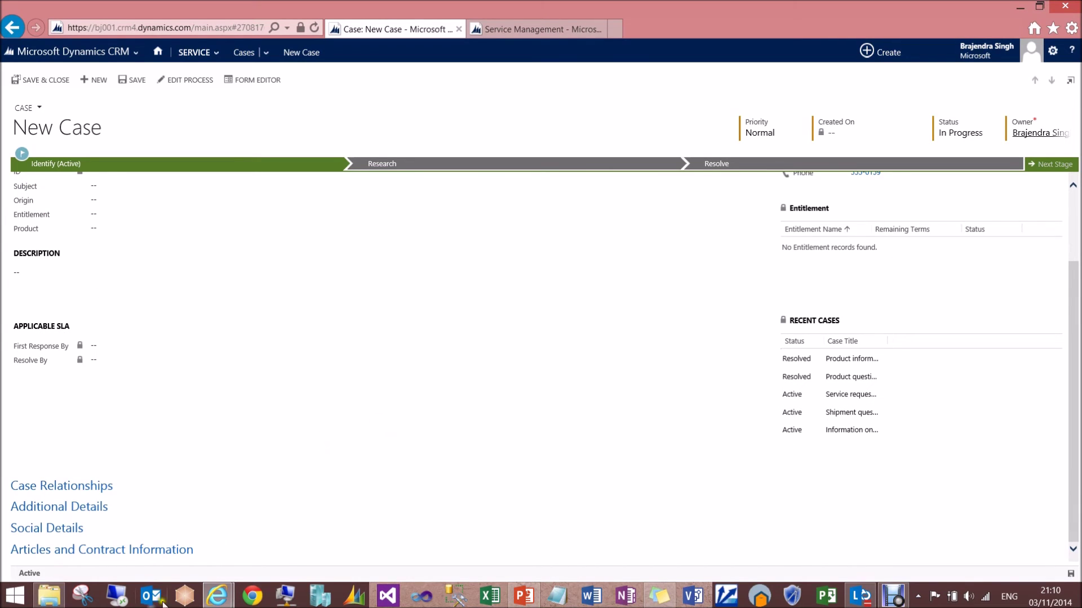
{"action": "left_click", "coordinate": [71, 507]}
{"action": "scroll", "coordinate": [437, 511], "scroll_direction": "down", "scroll_amount": 1}
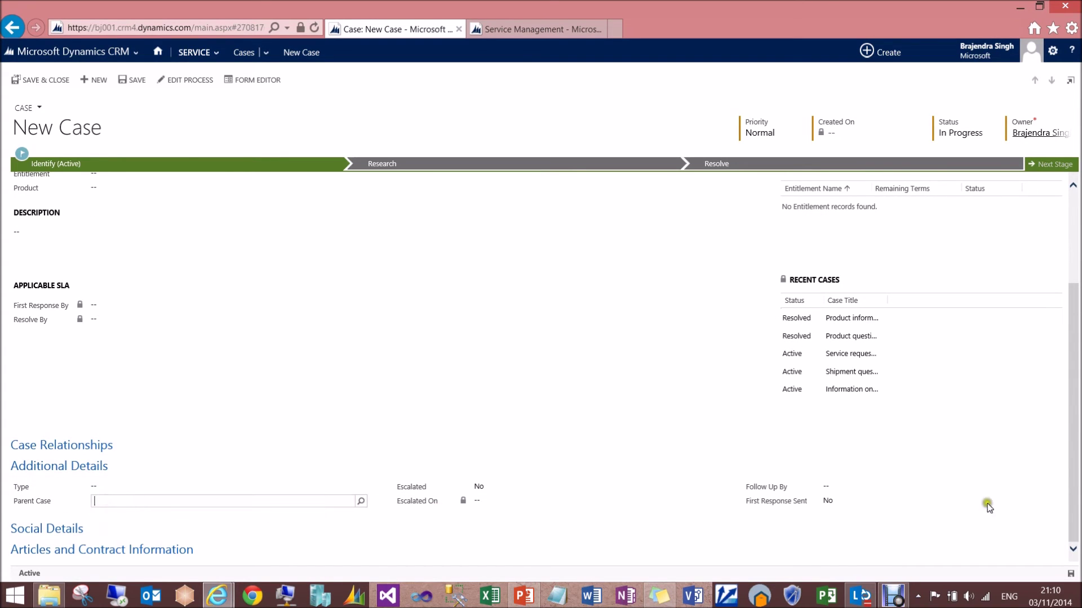
{"action": "type", "text": "No"}
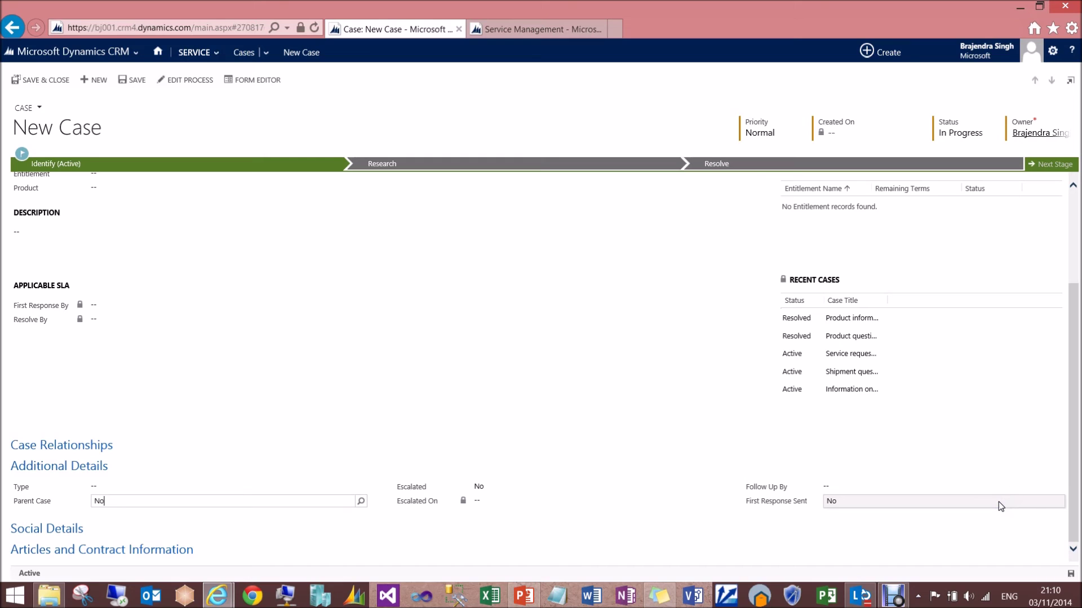
{"action": "type", "text": " Electricity"}
{"action": "left_click", "coordinate": [360, 501]}
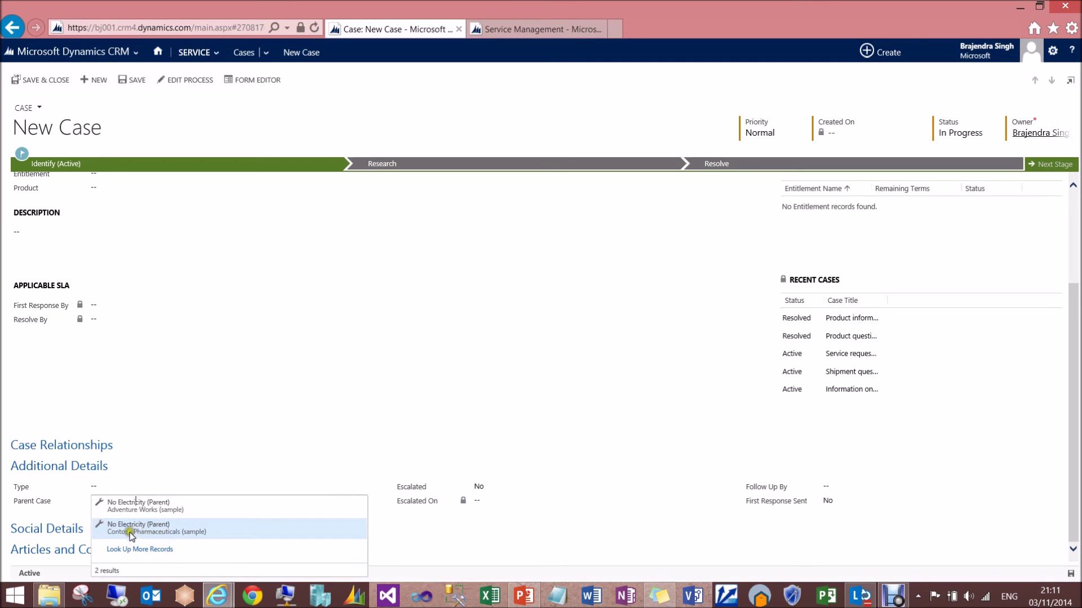
{"action": "left_click", "coordinate": [141, 509]}
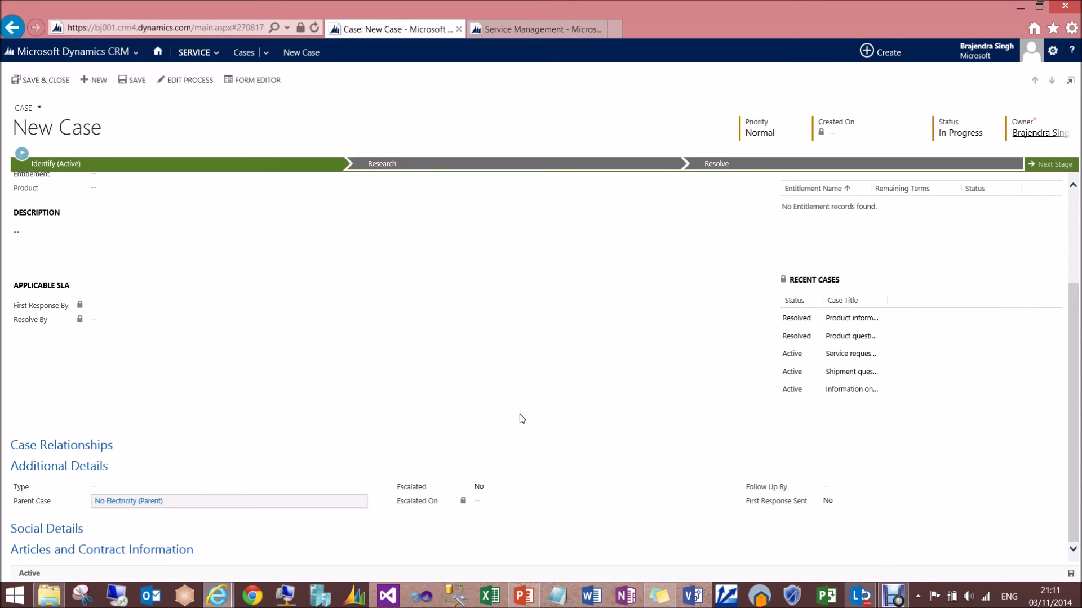
{"action": "scroll", "coordinate": [519, 414], "scroll_direction": "up", "scroll_amount": 3}
{"action": "left_click", "coordinate": [45, 80]}
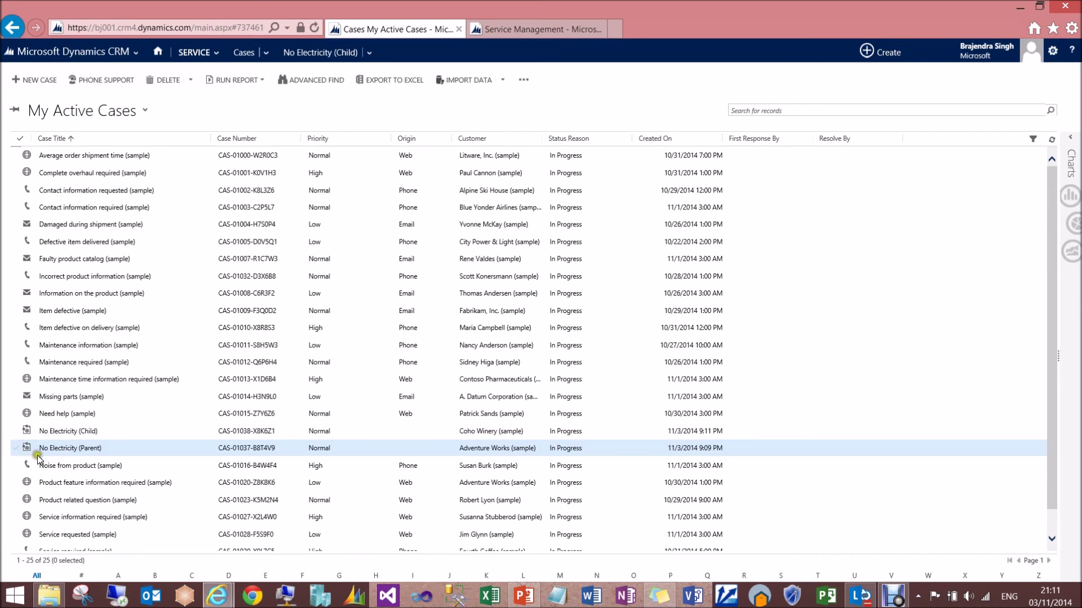
Step: Open the No Electricity (Child) case to review its inherited details, and return to the case list
{"action": "left_click", "coordinate": [60, 431]}
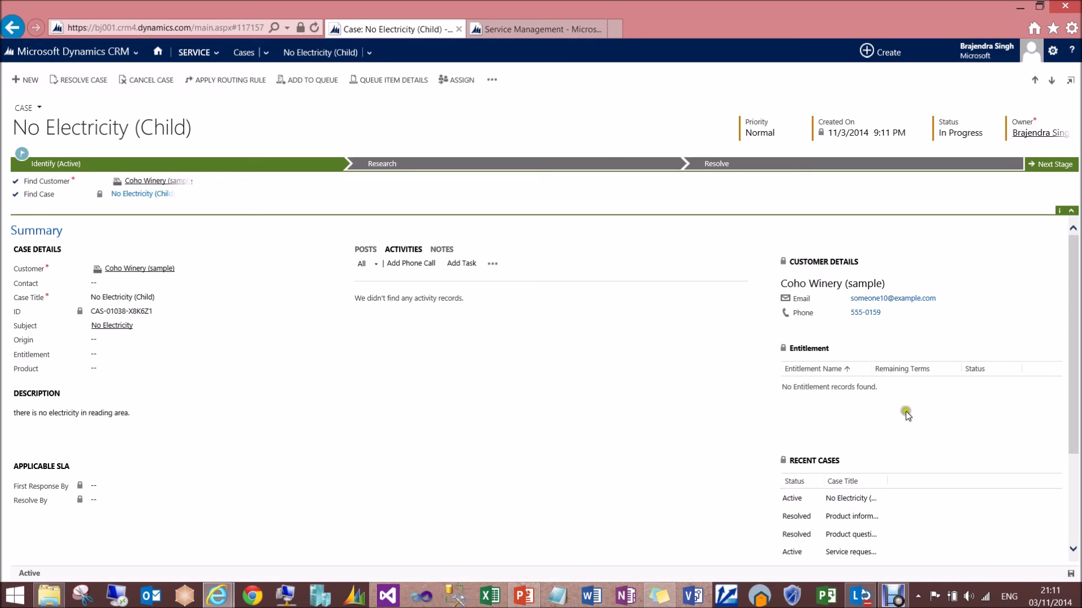
{"action": "left_click", "coordinate": [244, 53]}
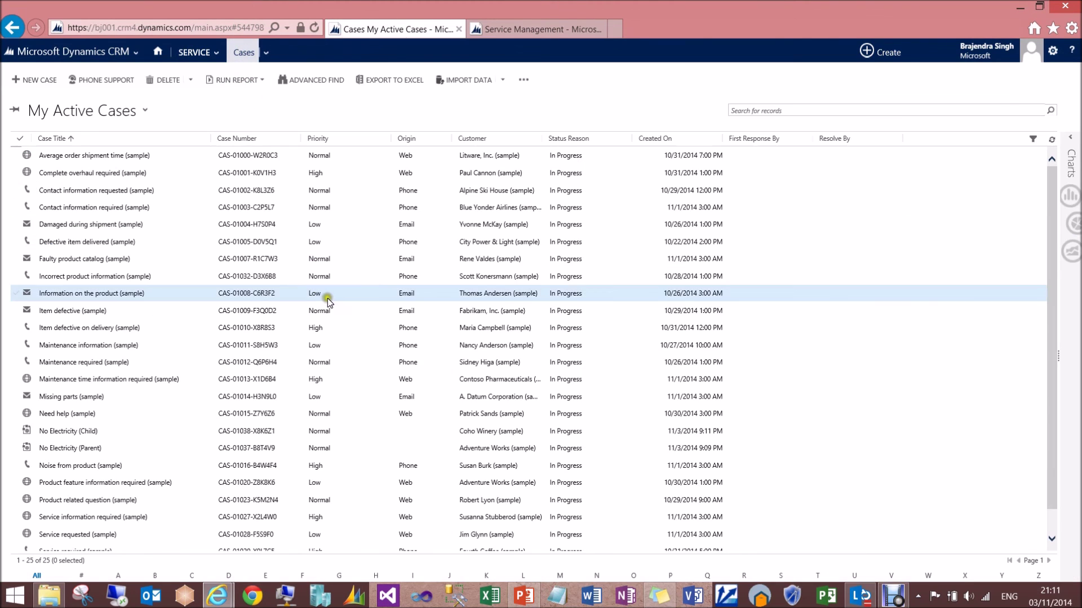
Step: Open the No Electricity (Parent) case and examine the child cases listed under its case relationships
{"action": "left_click", "coordinate": [68, 448]}
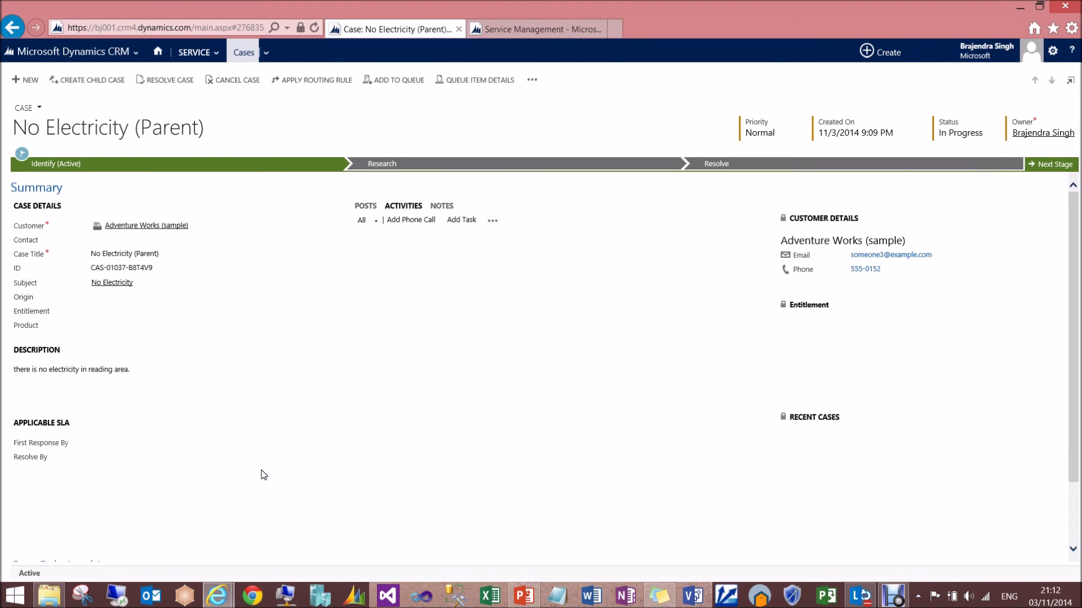
{"action": "scroll", "coordinate": [280, 446], "scroll_direction": "down", "scroll_amount": 2}
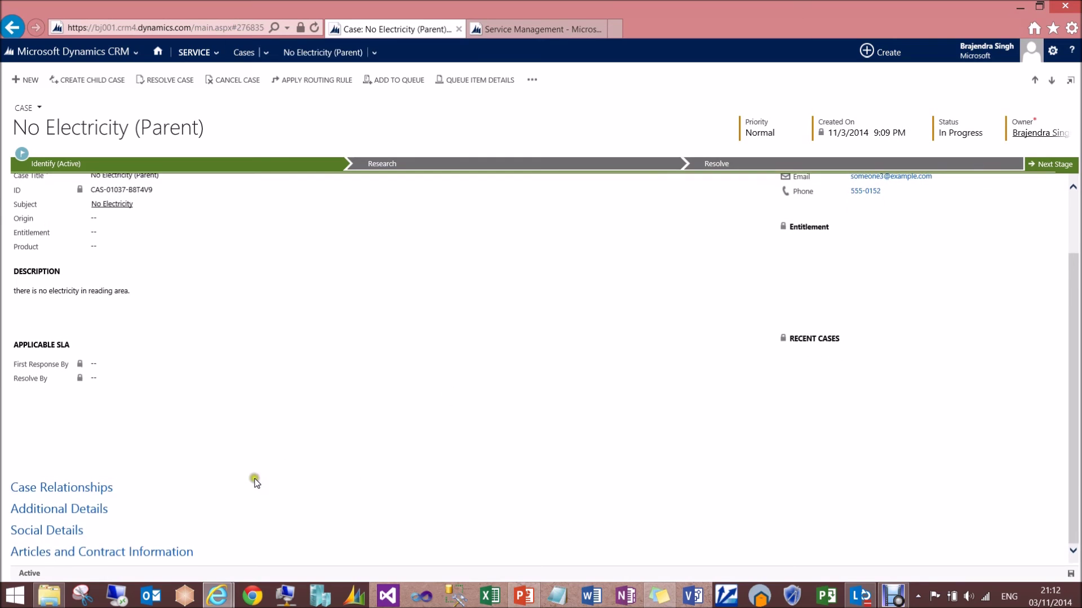
{"action": "scroll", "coordinate": [203, 439], "scroll_direction": "down", "scroll_amount": 3}
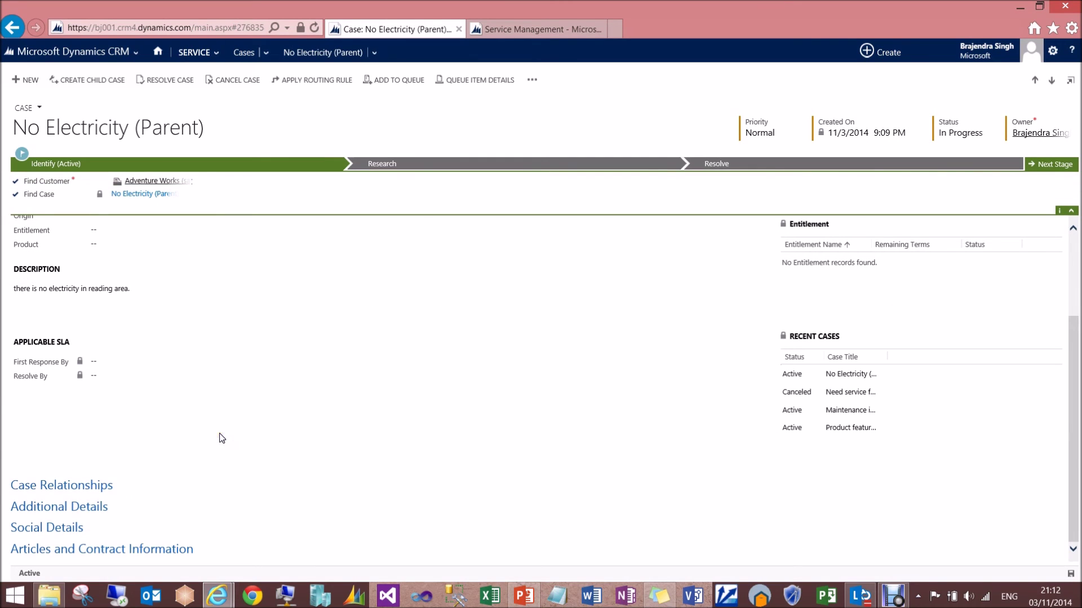
{"action": "left_click", "coordinate": [65, 486]}
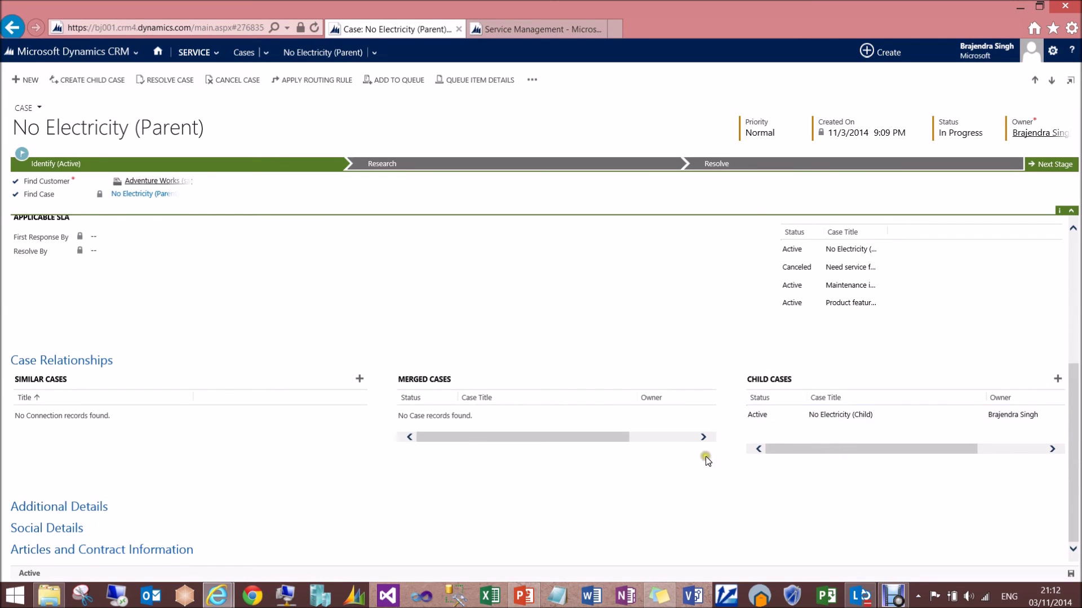
{"action": "left_click", "coordinate": [738, 471]}
{"action": "scroll", "coordinate": [557, 472], "scroll_direction": "up", "scroll_amount": 5}
{"action": "left_click", "coordinate": [561, 471]}
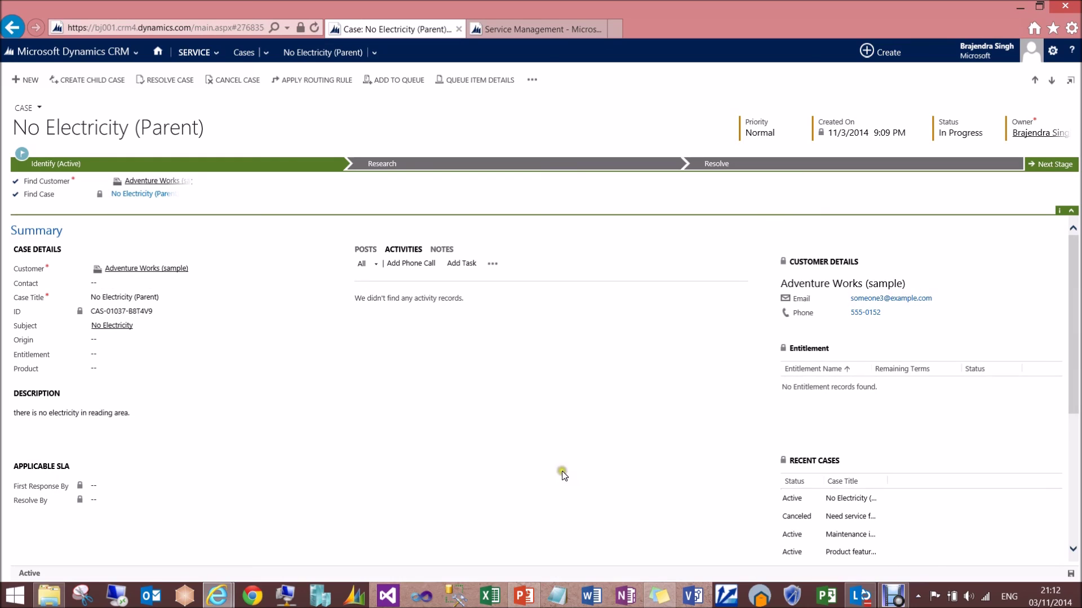
{"action": "left_click", "coordinate": [562, 472]}
{"action": "left_click", "coordinate": [552, 477]}
{"action": "left_click", "coordinate": [176, 80]}
{"action": "left_click", "coordinate": [413, 263]}
{"action": "left_click", "coordinate": [515, 27]}
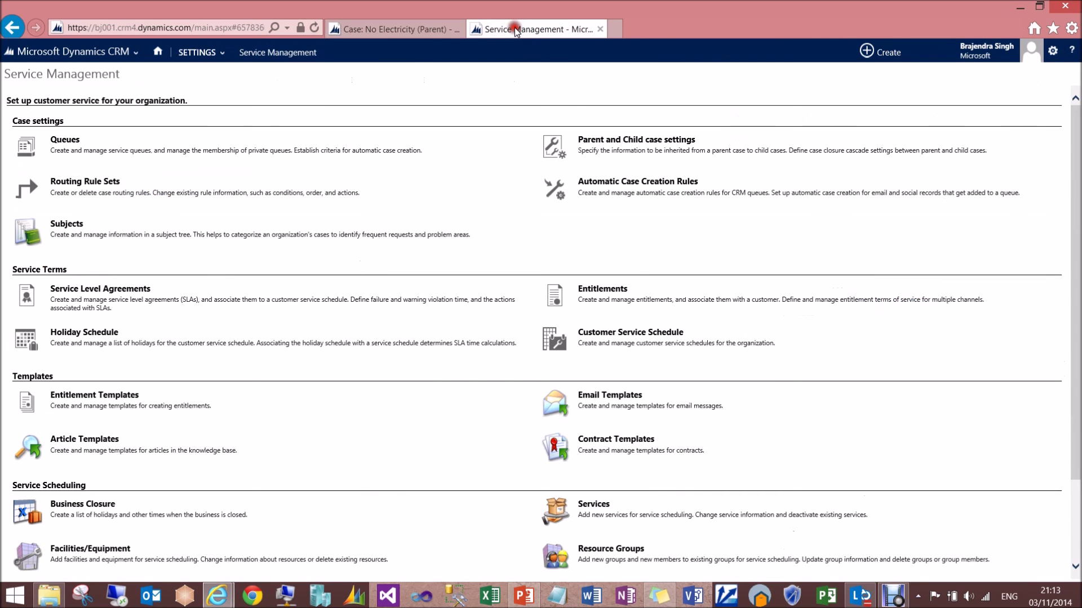
{"action": "left_click", "coordinate": [403, 31]}
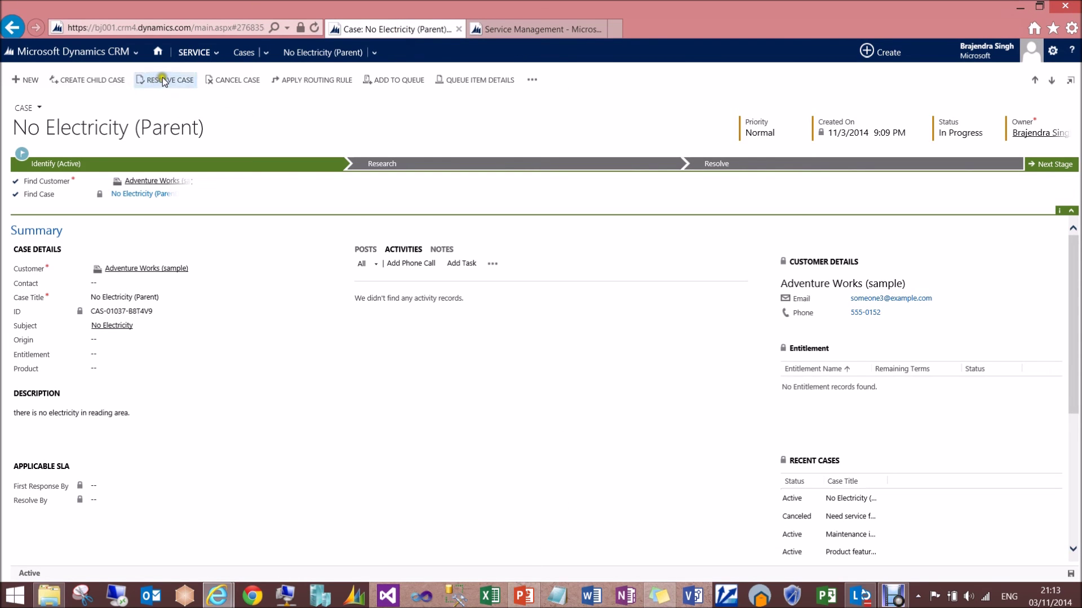
{"action": "left_click", "coordinate": [397, 202]}
Step: Reopen the No Electricity (Parent) case from the active cases and resolve it as Problem Solved with the resolution "Electricity restored"
{"action": "left_click", "coordinate": [243, 52]}
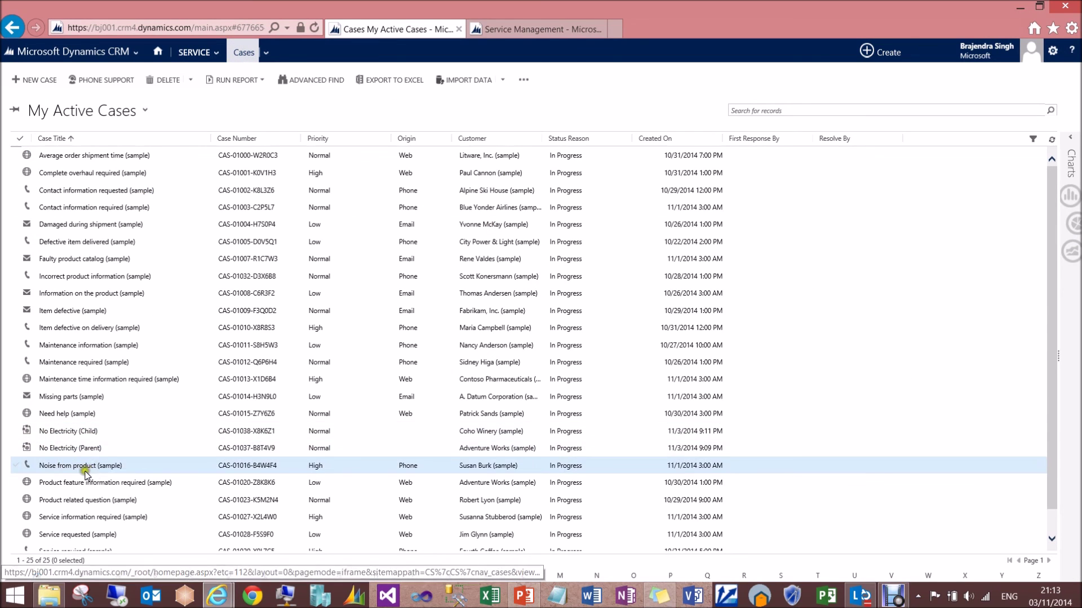
{"action": "left_click", "coordinate": [64, 449]}
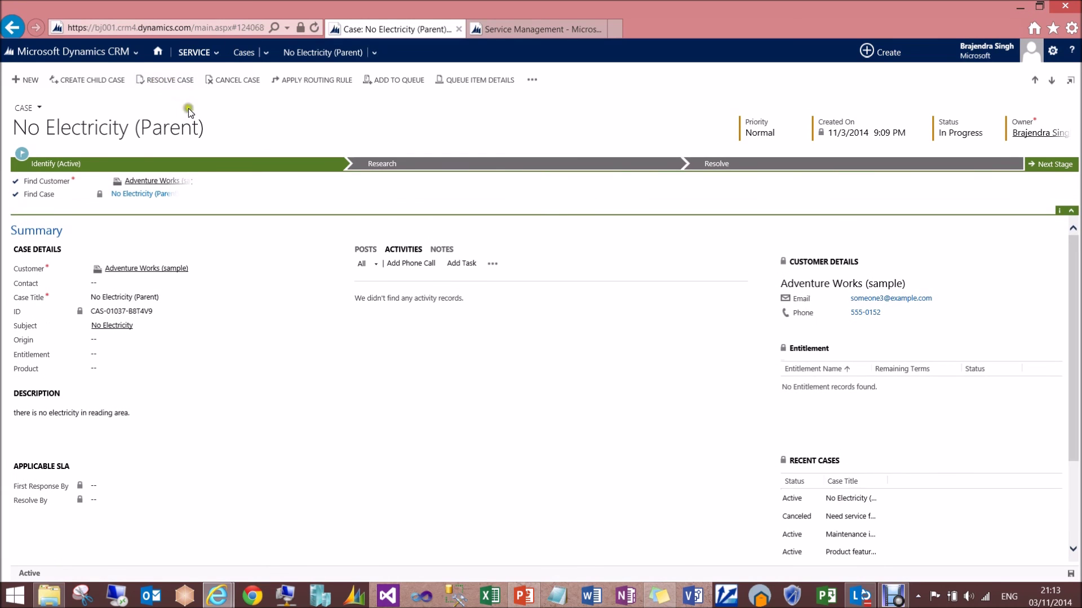
{"action": "left_click", "coordinate": [162, 79]}
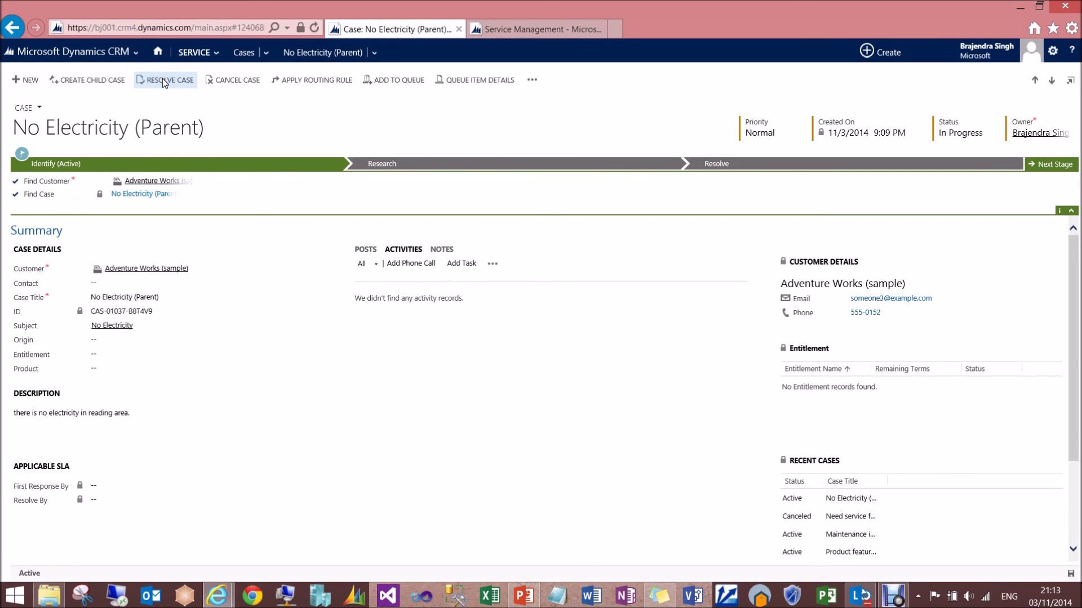
{"action": "left_click", "coordinate": [534, 272]}
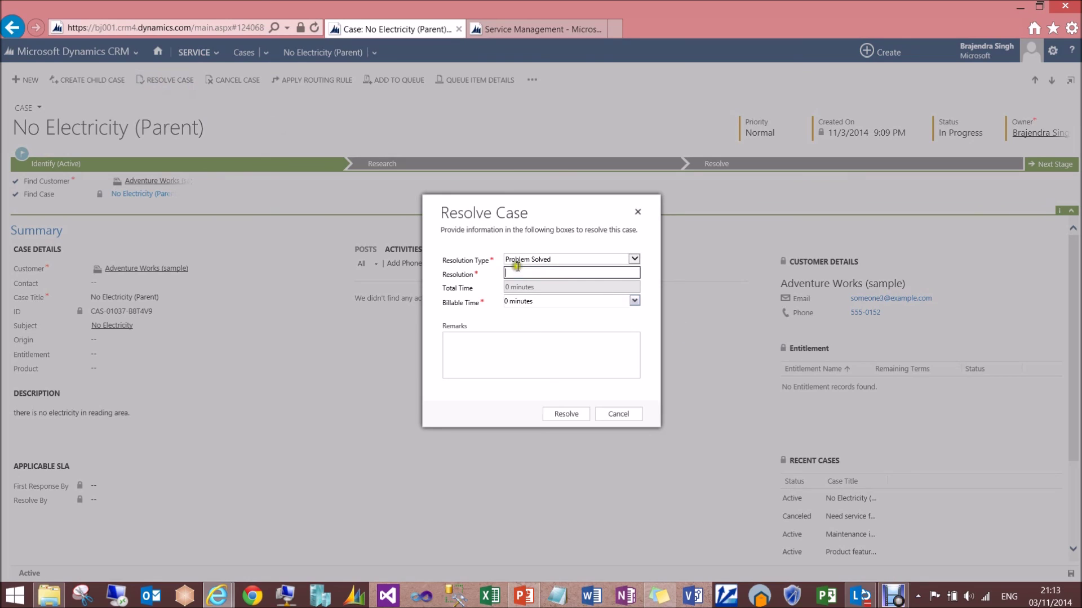
{"action": "type", "text": "Electricity restored"}
{"action": "left_click", "coordinate": [551, 413]}
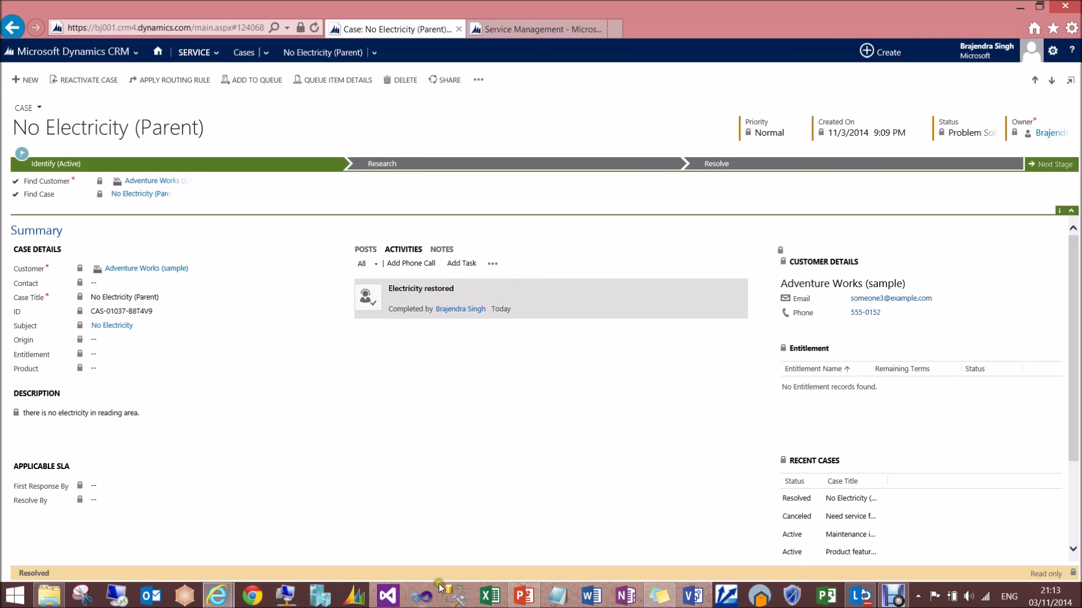
Step: Return to the case list and switch it to the Resolved Cases view to check the parent and child cases
{"action": "left_click", "coordinate": [246, 53]}
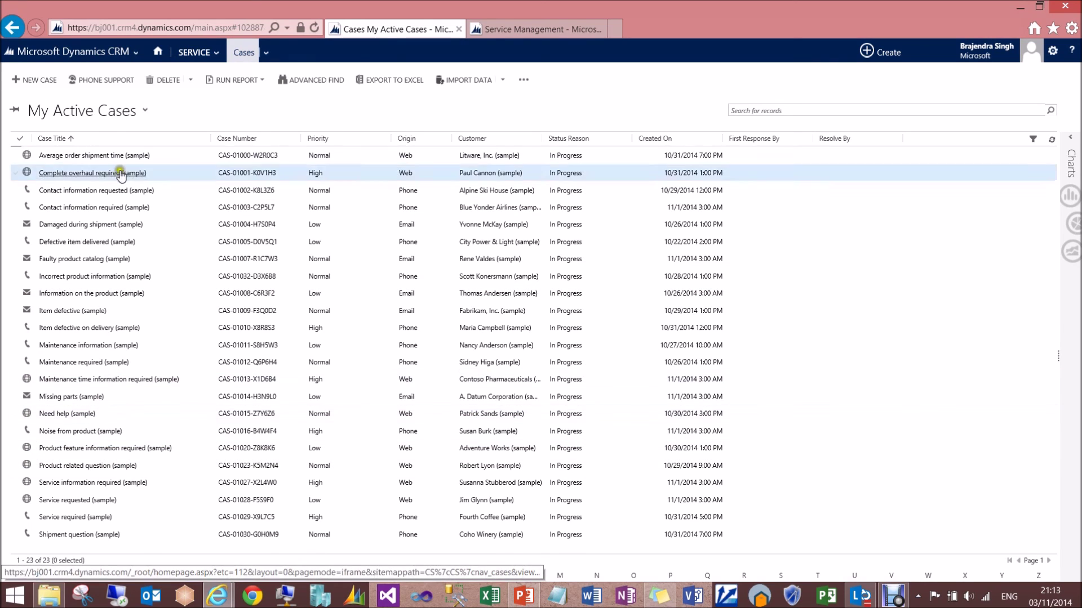
{"action": "left_click", "coordinate": [98, 116]}
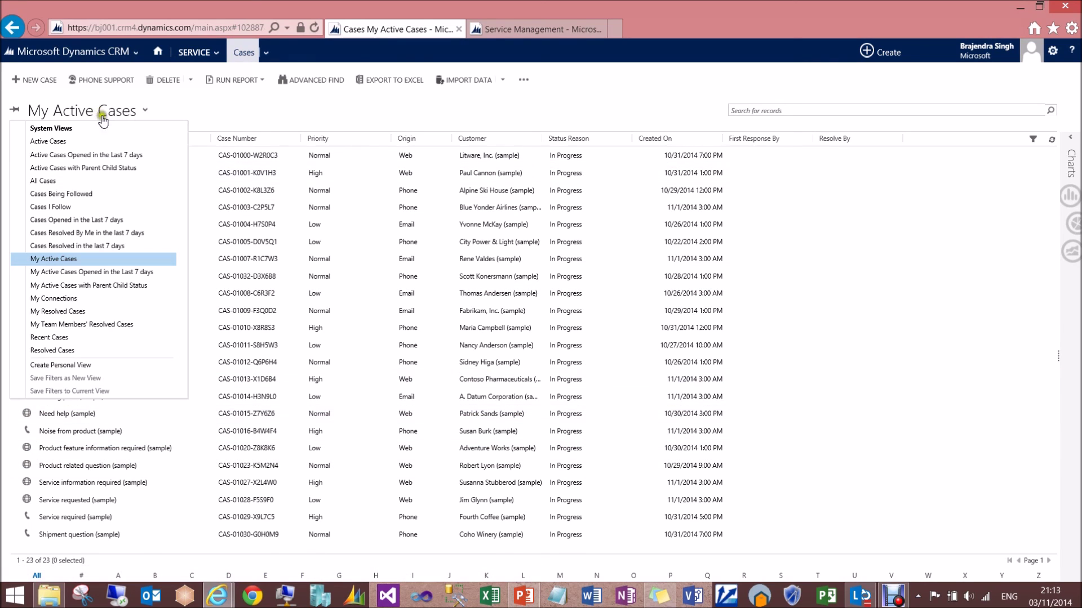
{"action": "left_click", "coordinate": [73, 356]}
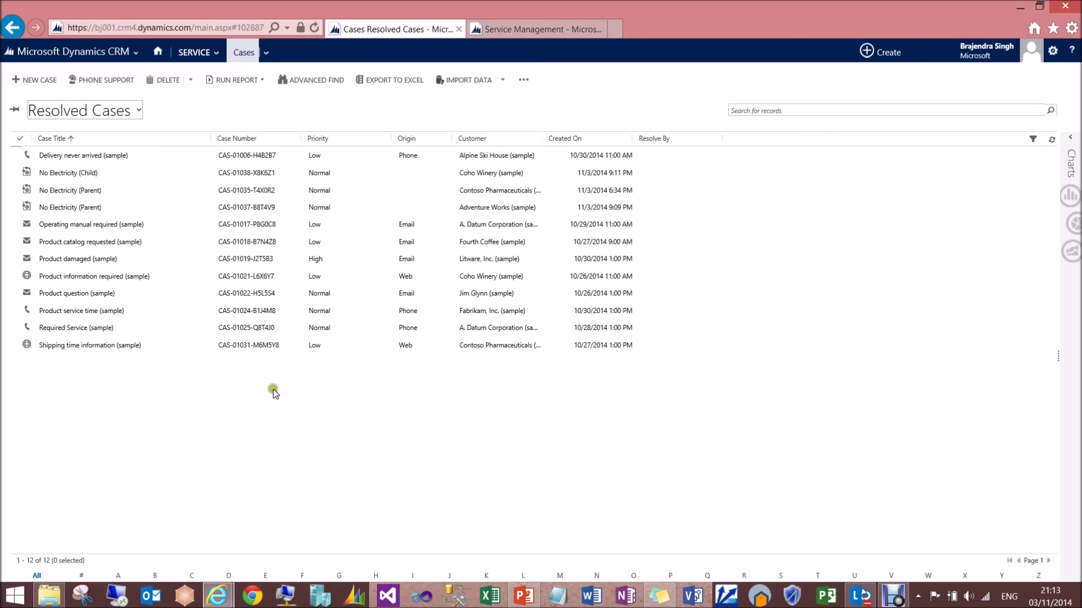